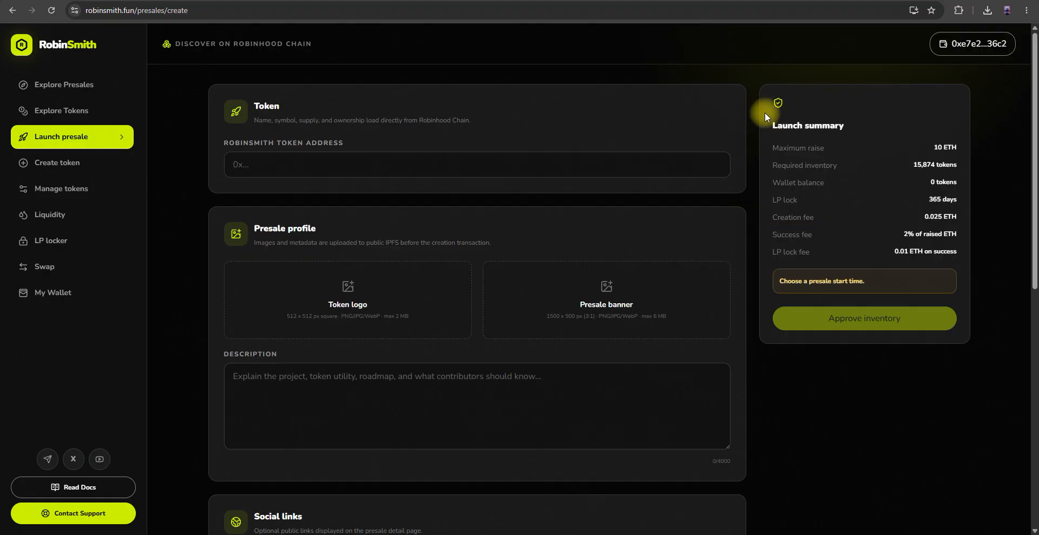
# Step: View the video list of the Defi Dragon YouTube channel and return to the RobinSmith presale form
pyautogui.click(822, 1)
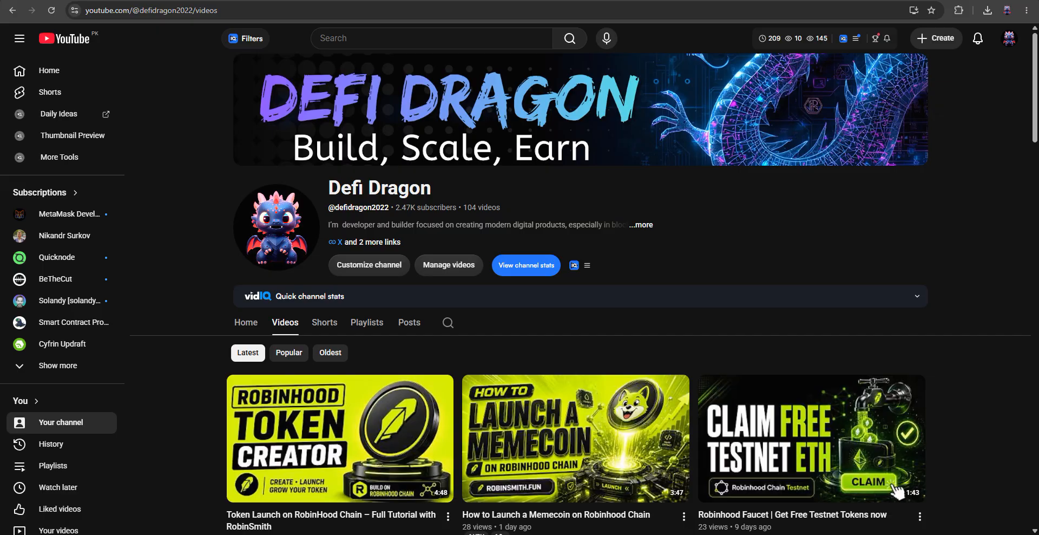
pyautogui.click(703, 1)
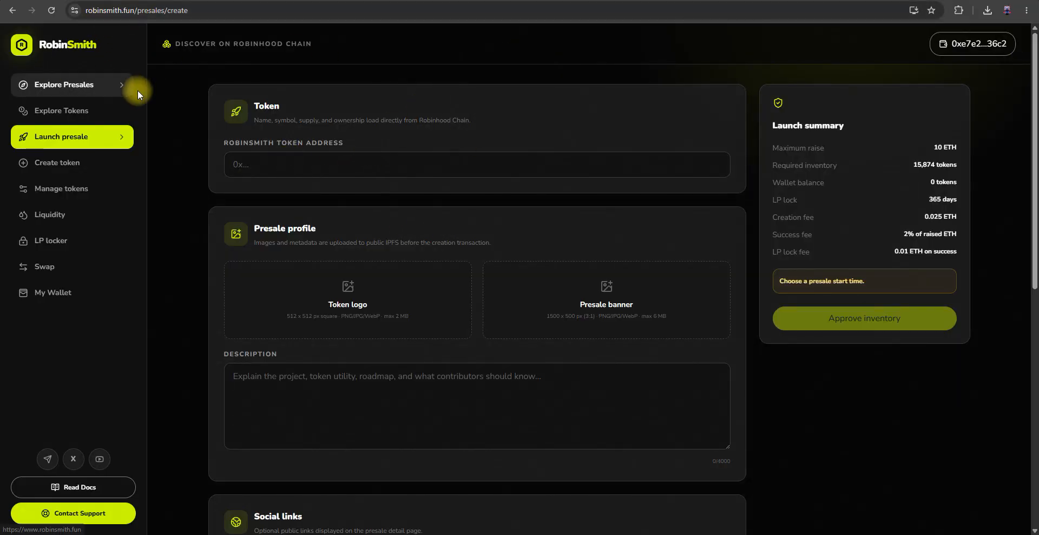
# Step: Switch to the Blockscout token page and copy the contract address of Smithy on Robin (SMITHY)
pyautogui.click(774, 1)
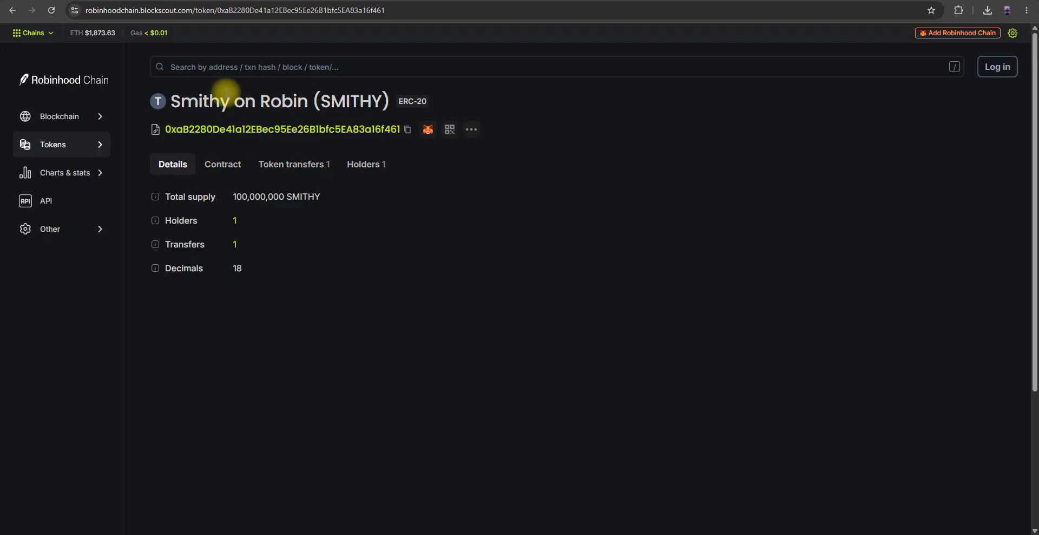
pyautogui.moveTo(180, 102); pyautogui.dragTo(381, 100)
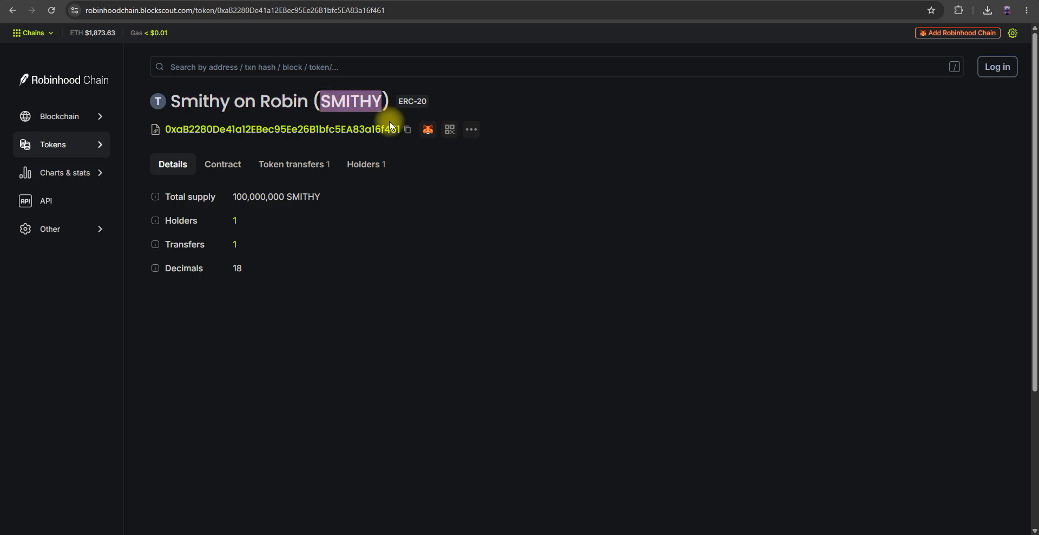
pyautogui.click(408, 129)
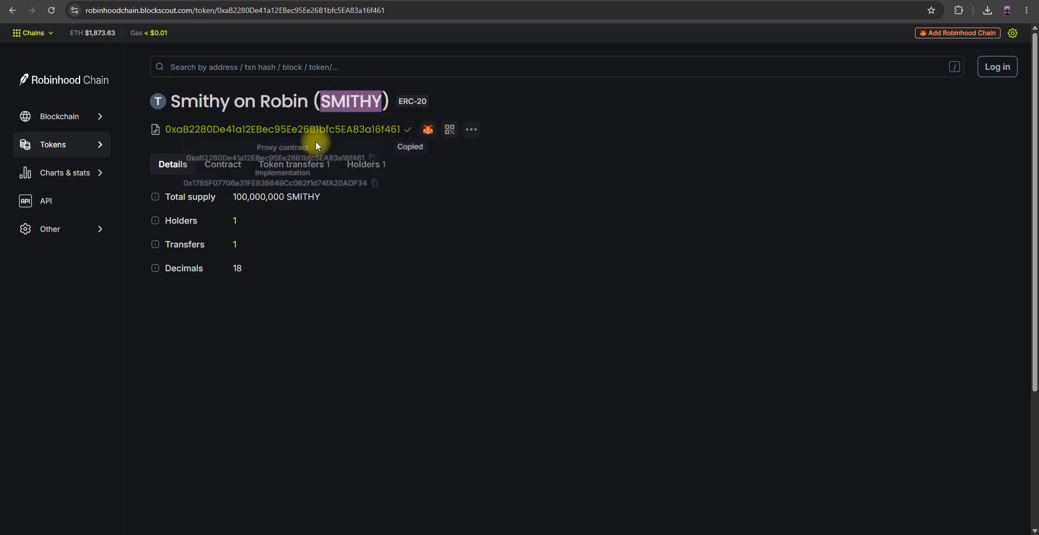
pyautogui.moveTo(257, 196)
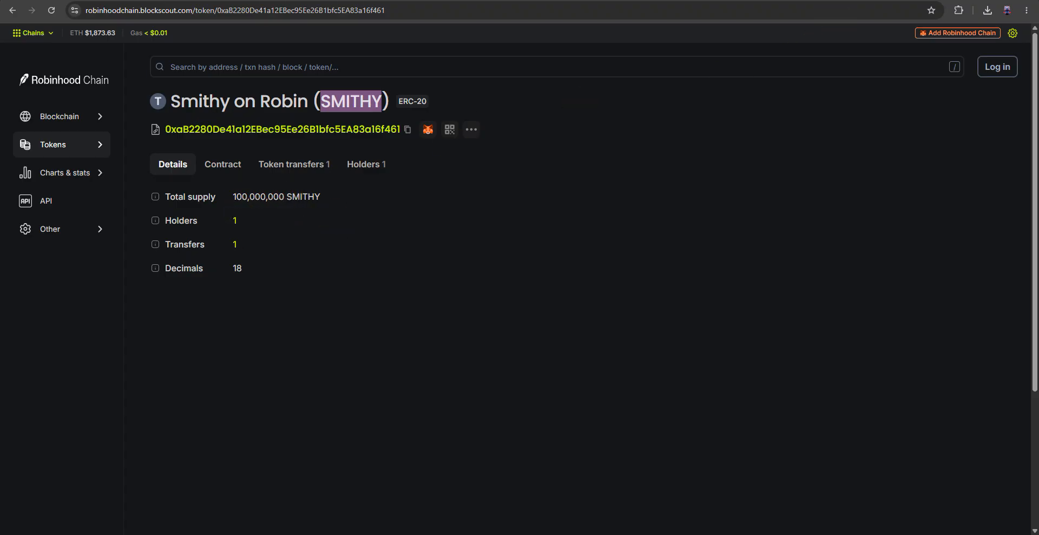
pyautogui.click(628, 1)
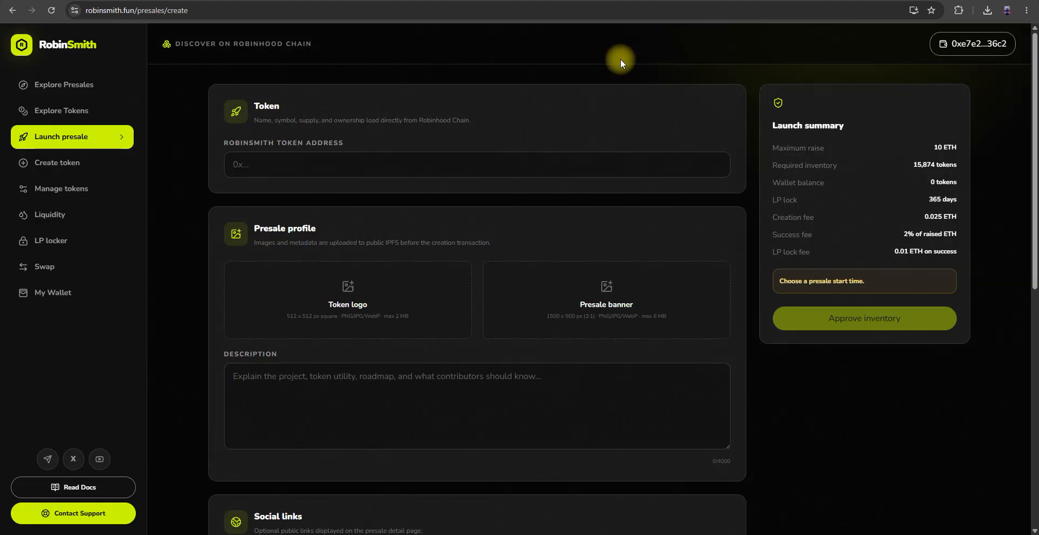
pyautogui.click(317, 163)
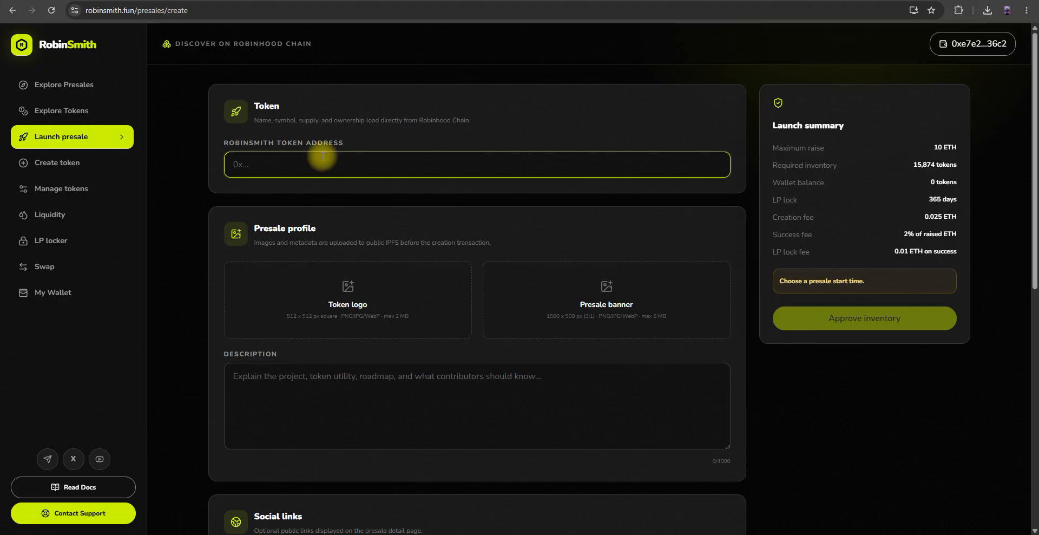
pyautogui.click(38, 295)
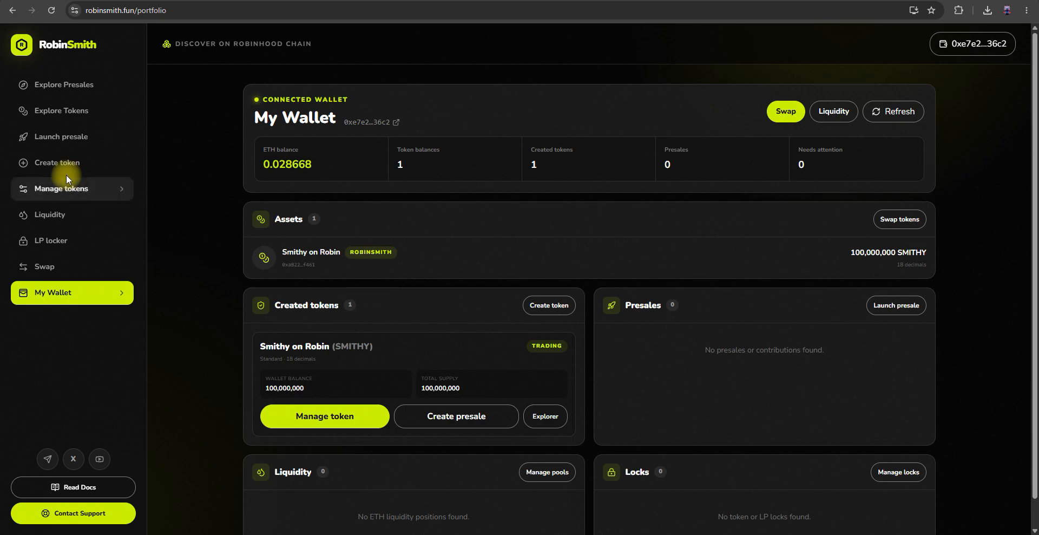
# Step: On the presale launch form, fill in the RobinSmith token address with the copied SMITHY contract address
pyautogui.click(62, 137)
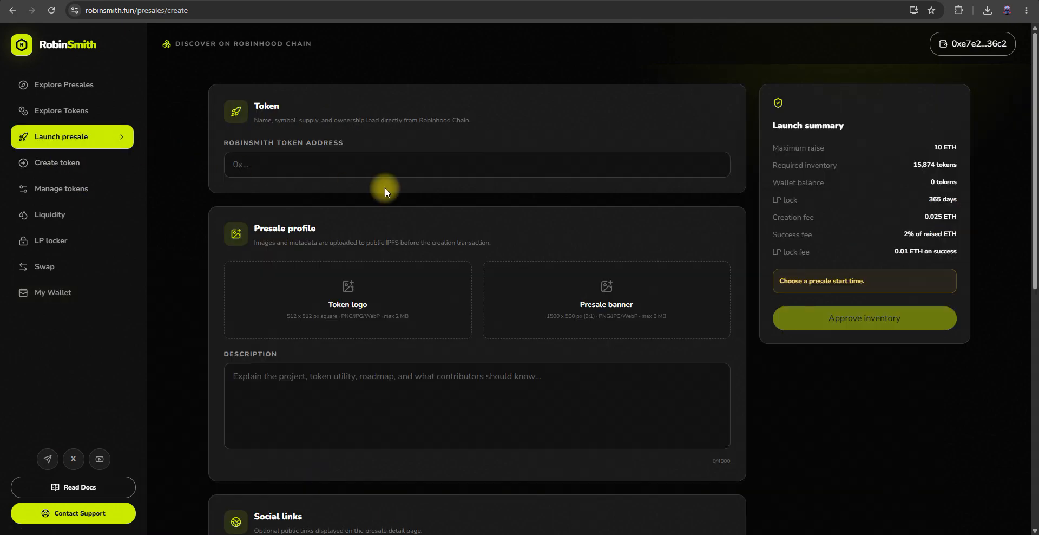
pyautogui.click(349, 166)
pyautogui.hotkey('ctrl', 'v')
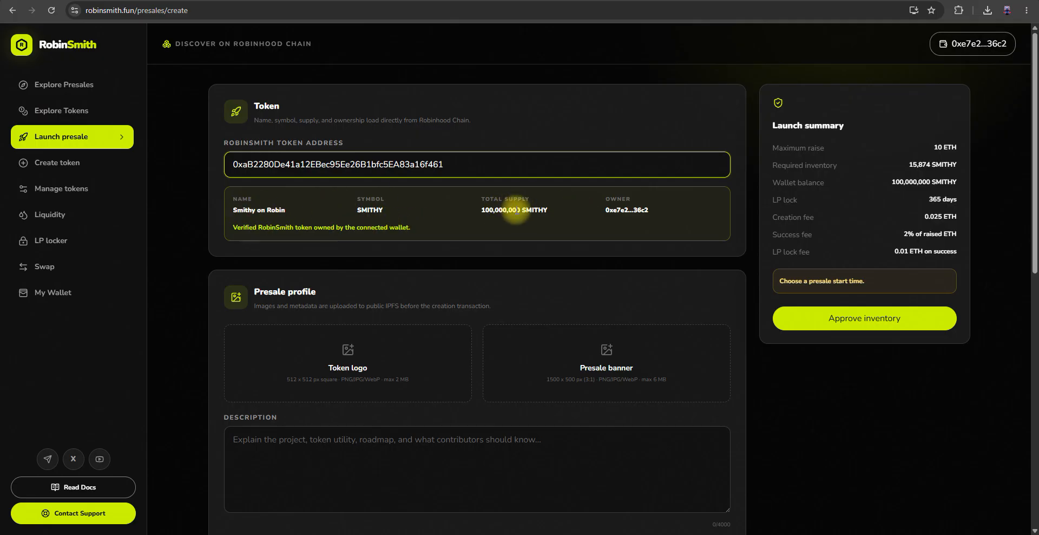
# Step: Upload "ChatGPT Image Aug 4, 2026, 05_21_37 PM (1).png" from Downloads as the token logo
pyautogui.scroll(-2, 406, 324)
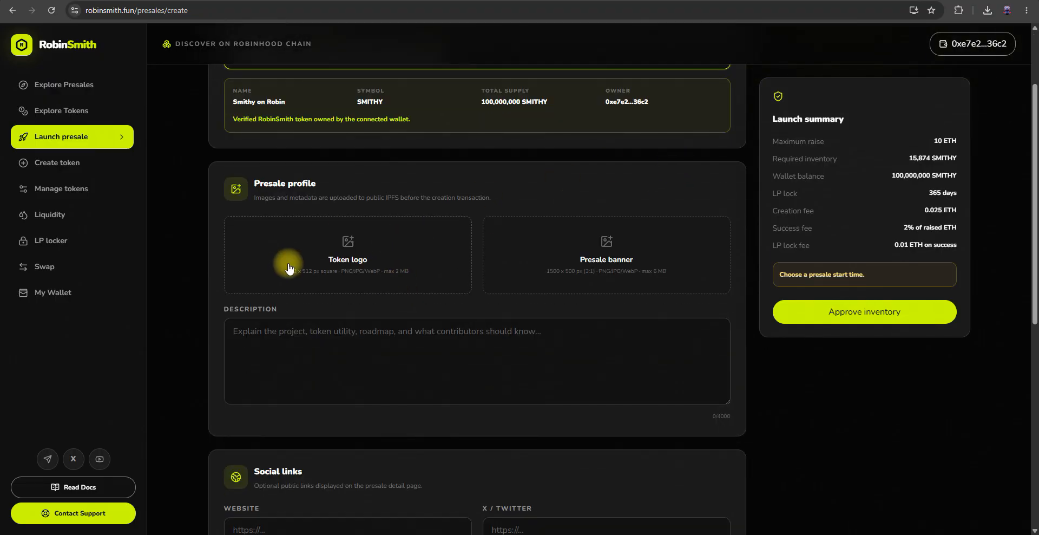
pyautogui.click(367, 256)
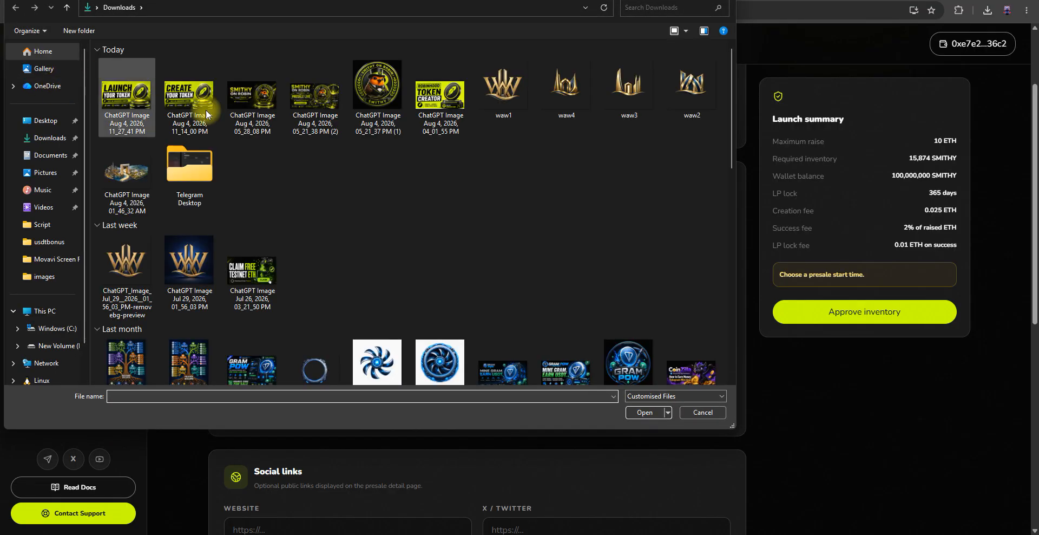
pyautogui.click(378, 85)
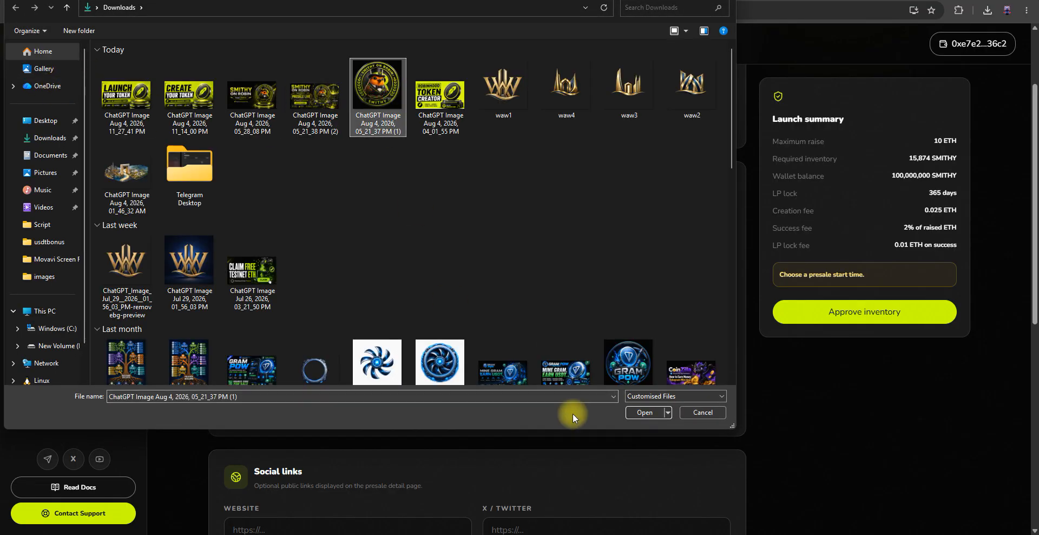
pyautogui.click(642, 412)
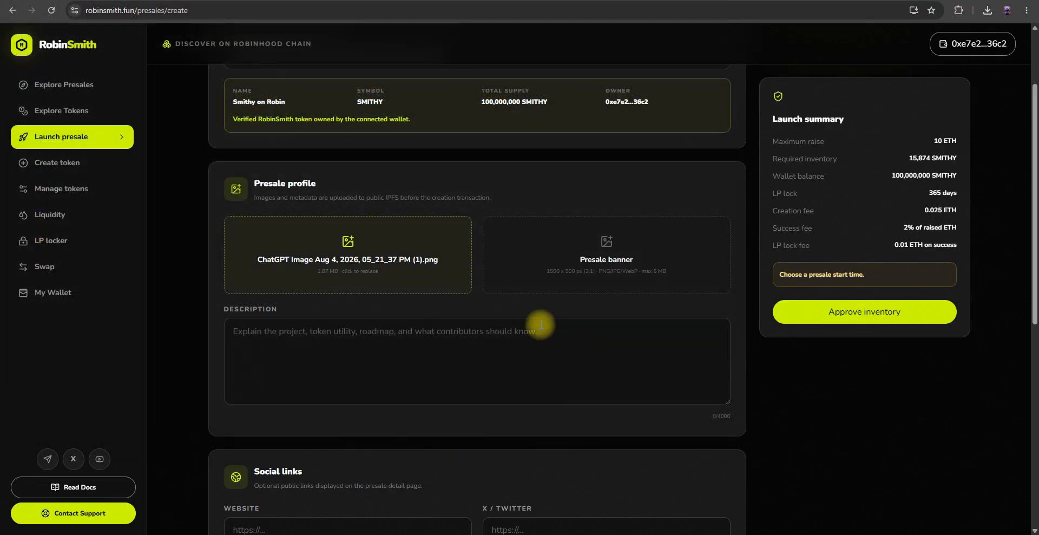
# Step: Upload "ChatGPT Image Aug 4, 2026, 05_28_08 PM.png" from Downloads as the presale banner
pyautogui.click(594, 247)
pyautogui.click(252, 97)
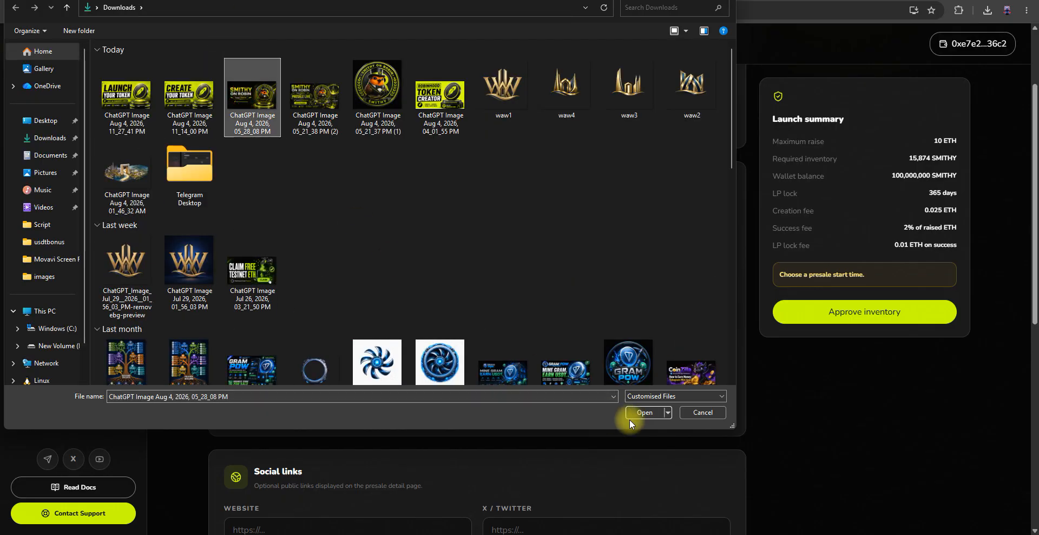
pyautogui.click(647, 408)
# Step: Paste the prepared text about RobinSmith Launchpad's official native community presale of SMITHY into the presale description
pyautogui.click(539, 365)
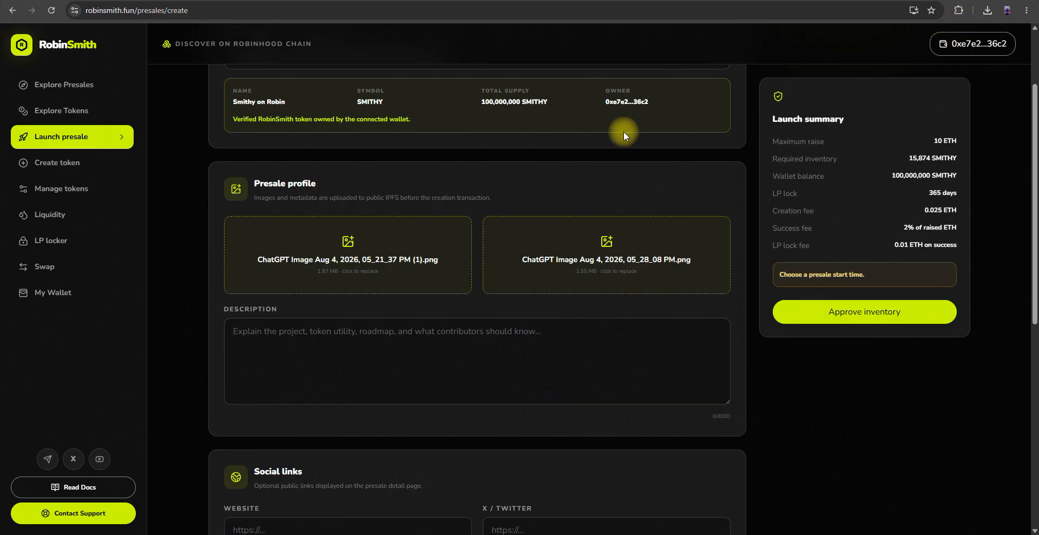
pyautogui.click(393, 348)
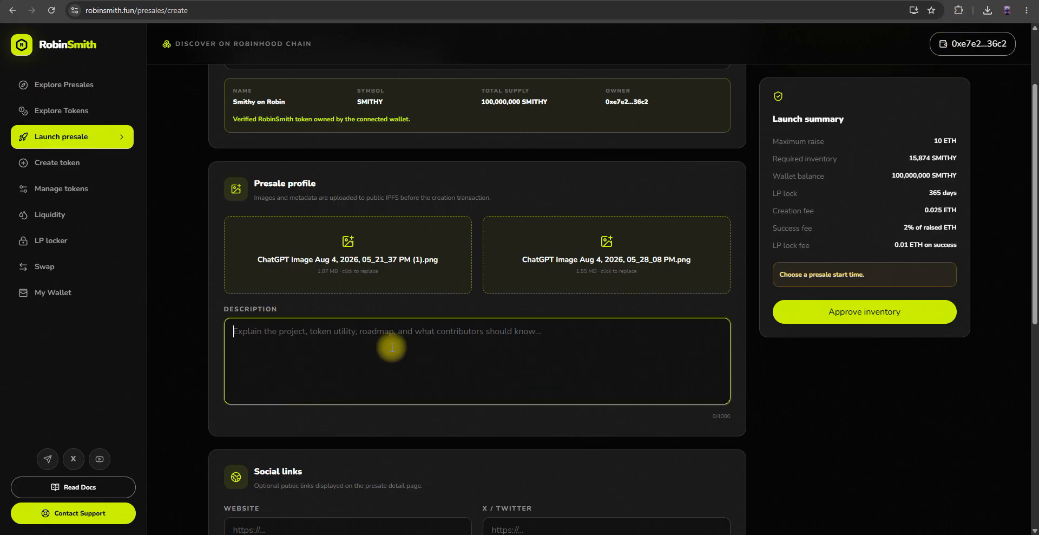
pyautogui.hotkey('ctrl', 'v')
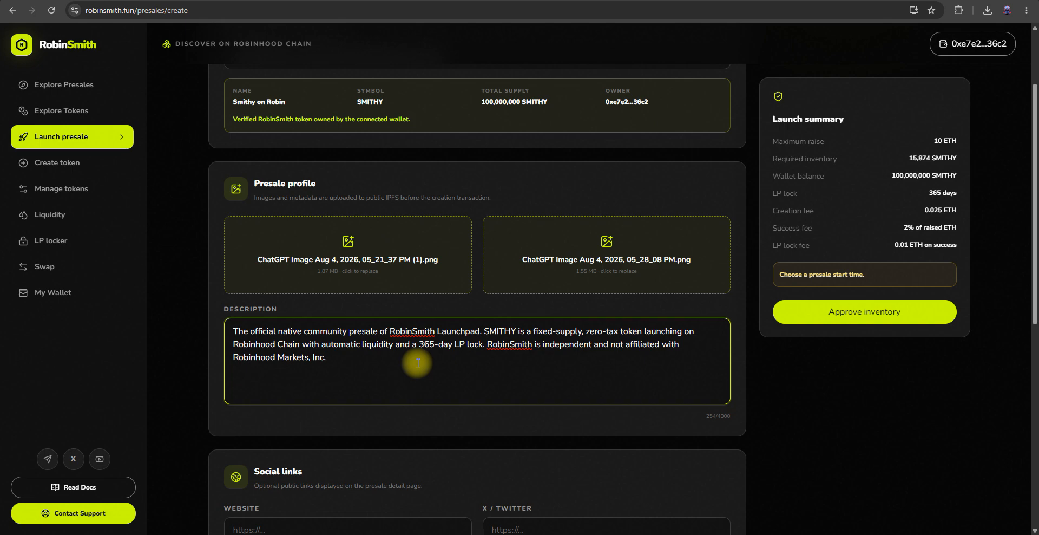
pyautogui.scroll(-1, 421, 356)
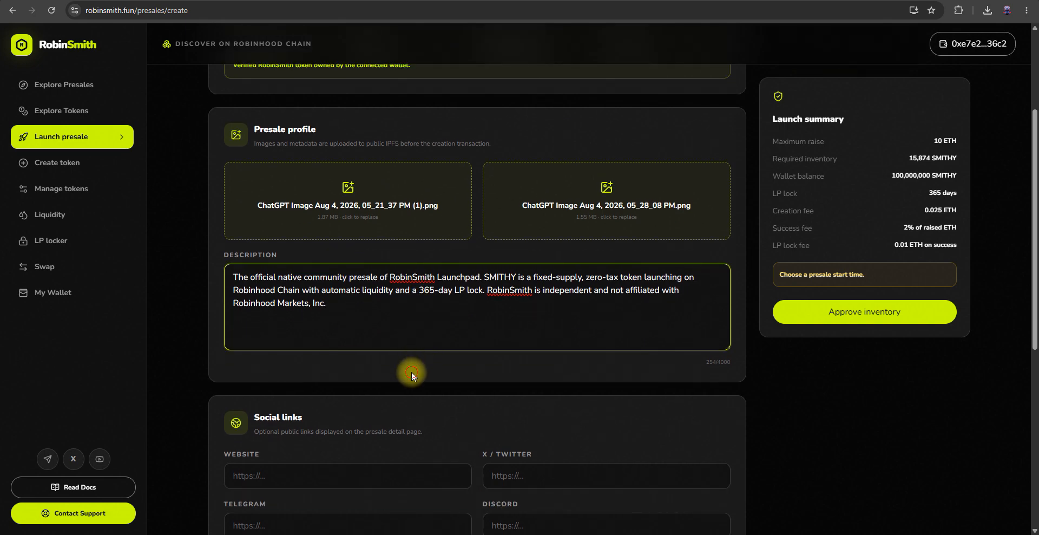
pyautogui.click(358, 474)
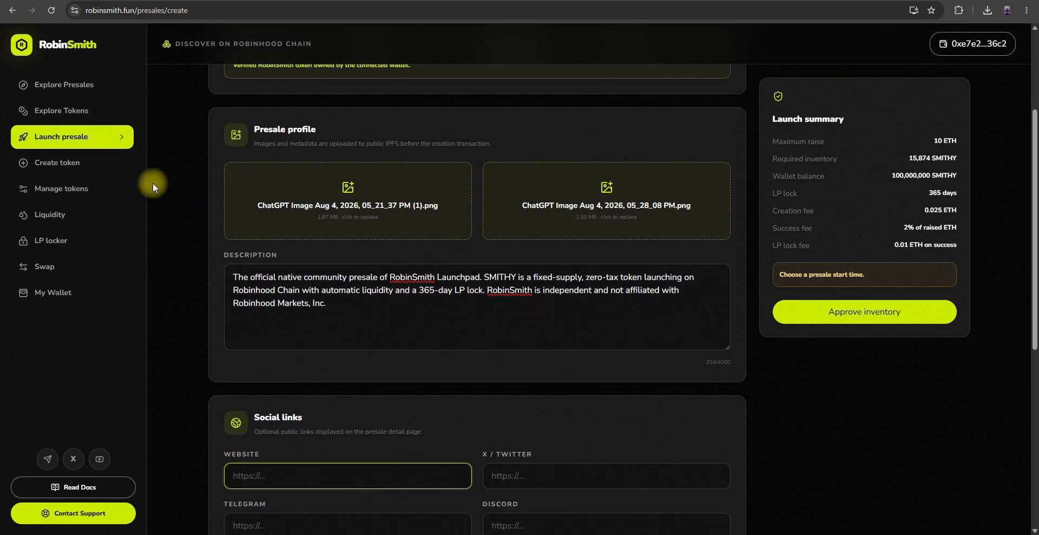
pyautogui.click(186, 10)
pyautogui.click(193, 9)
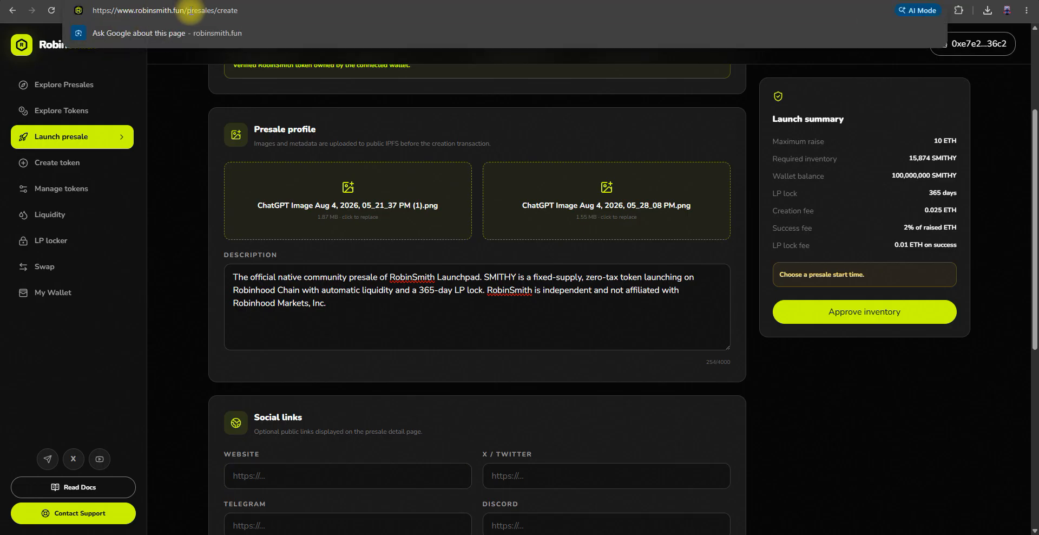
pyautogui.moveTo(184, 9); pyautogui.dragTo(93, 10)
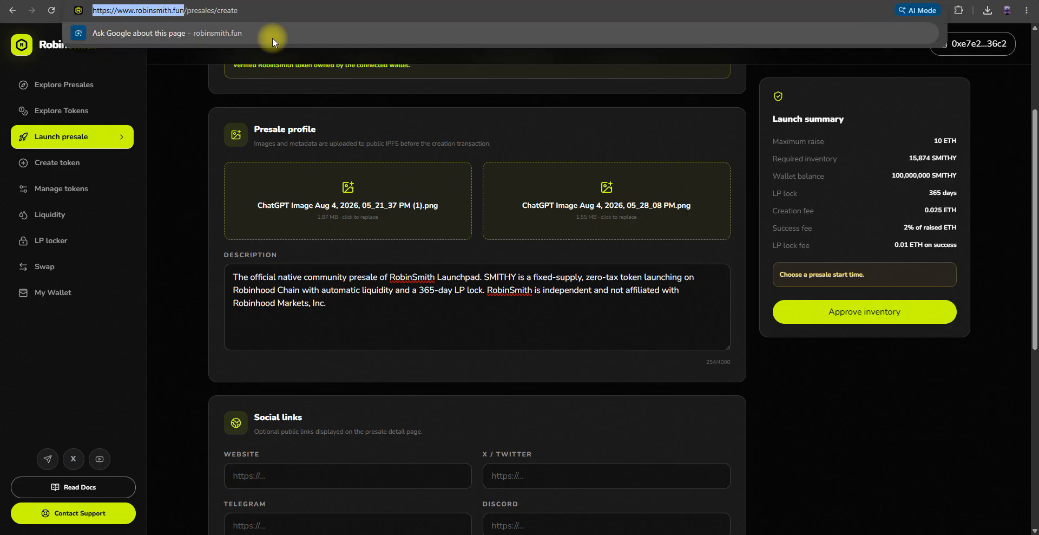
pyautogui.click(290, 478)
pyautogui.hotkey('ctrl', 'v')
pyautogui.click(284, 472)
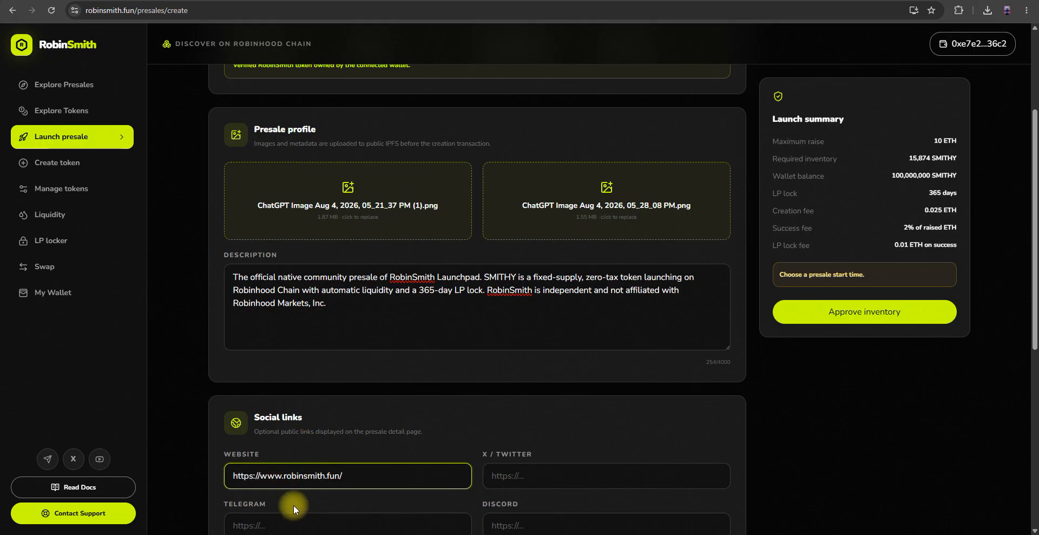
pyautogui.press('BackSpace')
pyautogui.press('BackSpace')
pyautogui.press('BackSpace')
pyautogui.press('BackSpace')
pyautogui.click(347, 476)
pyautogui.press('BackSpace')
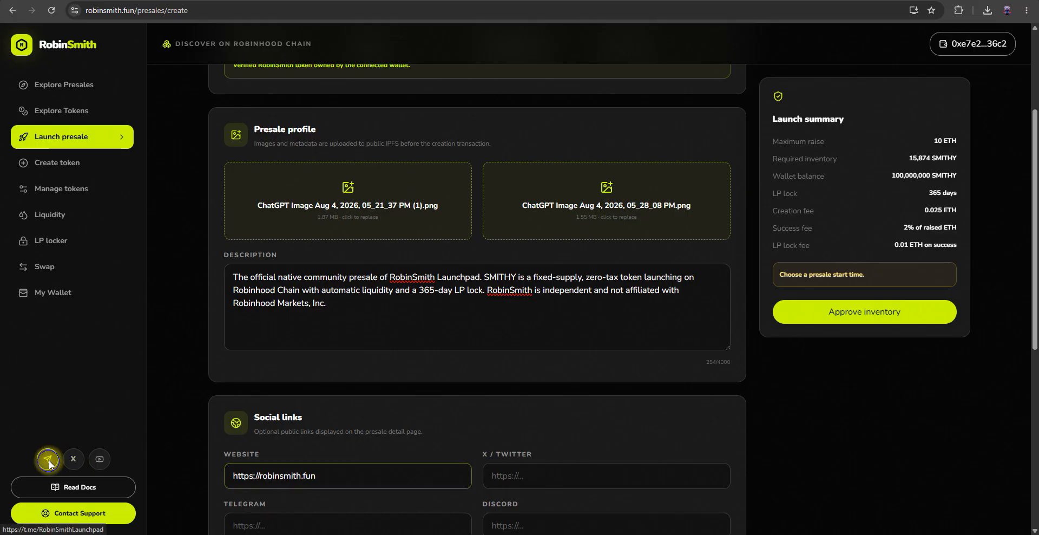
pyautogui.rightClick(48, 460)
pyautogui.click(103, 403)
pyautogui.click(549, 483)
pyautogui.click(414, 521)
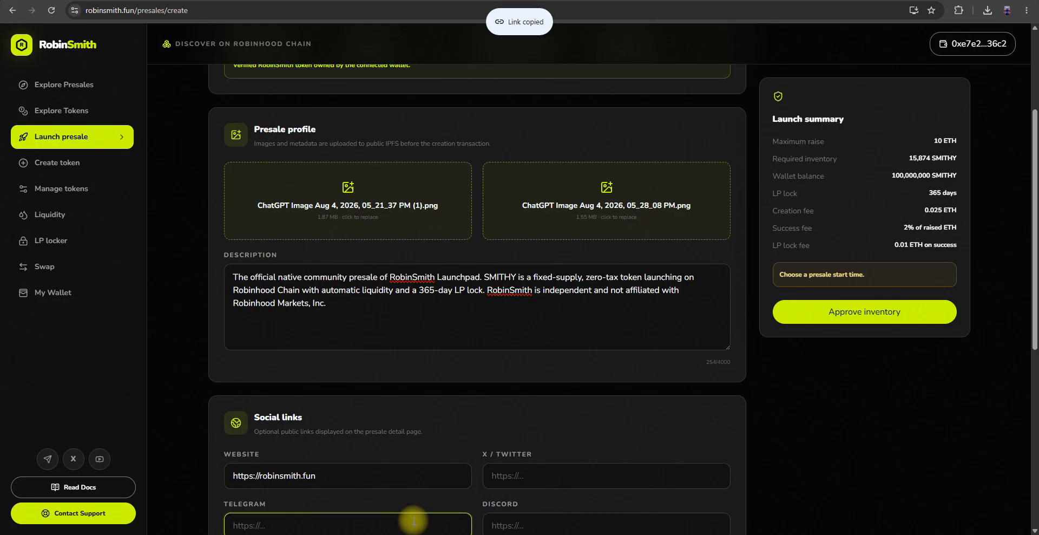
pyautogui.hotkey('ctrl', 'v')
pyautogui.rightClick(73, 459)
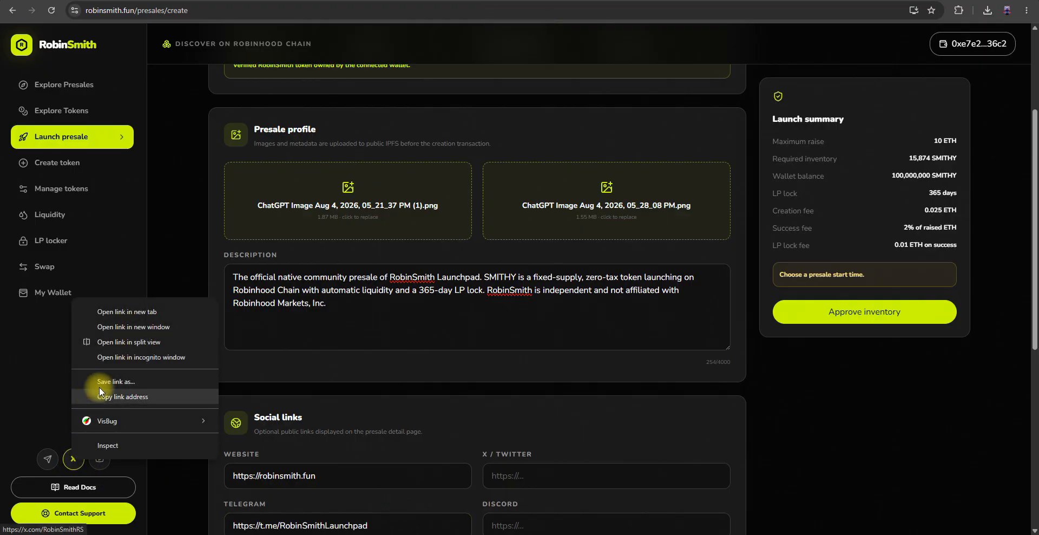
pyautogui.click(124, 397)
pyautogui.click(528, 472)
pyautogui.hotkey('ctrl', 'v')
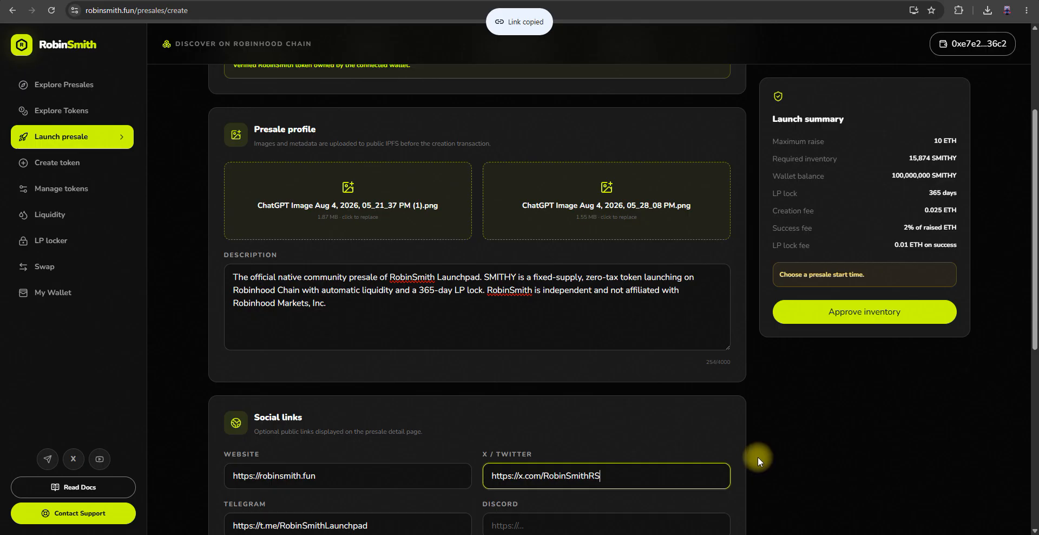
pyautogui.click(697, 427)
# Step: In the sale terms, set the tokens per ETH to 11800000
pyautogui.scroll(-3, 698, 428)
pyautogui.scroll(-2, 701, 424)
pyautogui.click(298, 373)
pyautogui.press('BackSpace')
pyautogui.press('BackSpace')
pyautogui.press('BackSpace')
pyautogui.press('BackSpace')
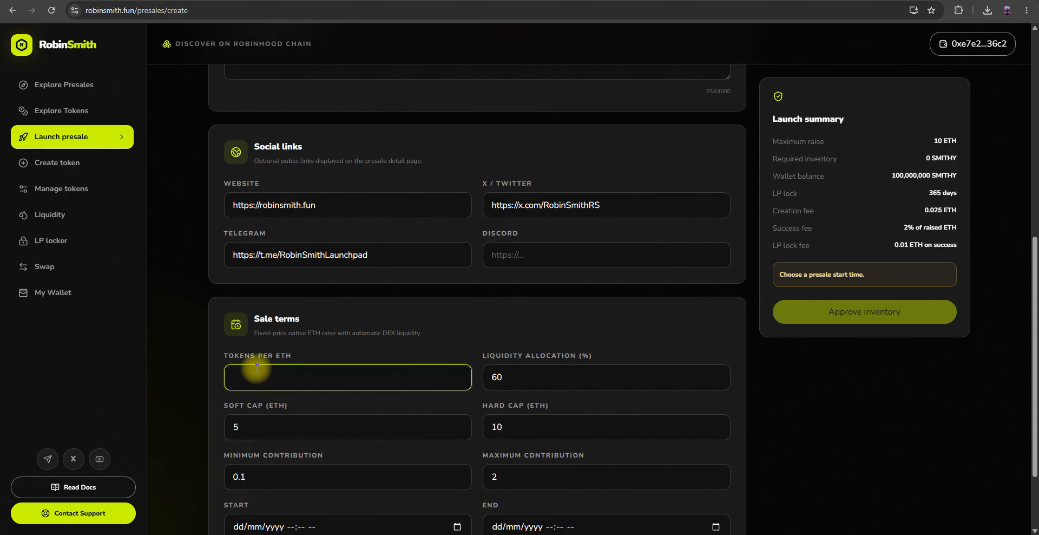
pyautogui.hotkey('ctrl', 'v')
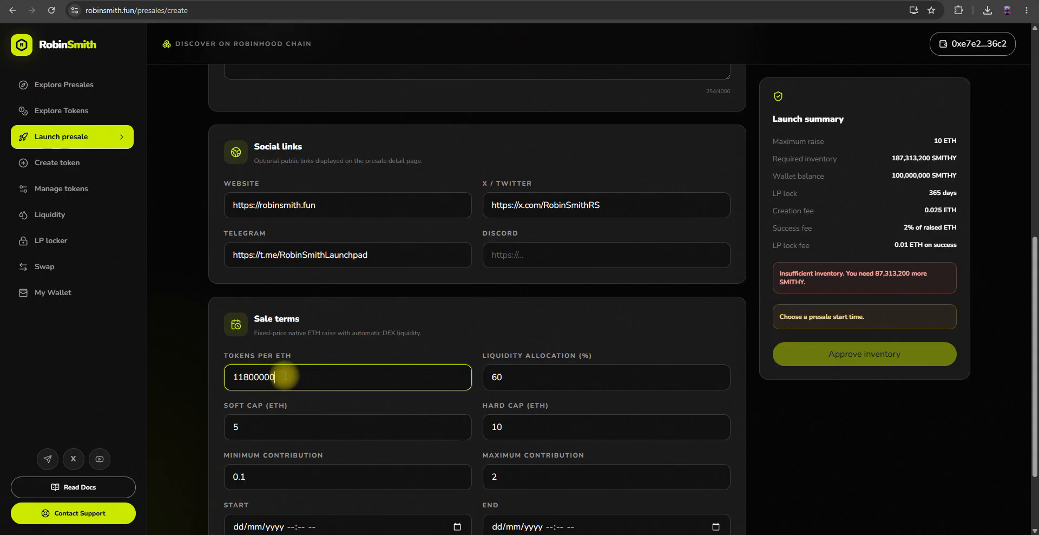
# Step: Try a liquidity allocation of 62% and set it back to 60%
pyautogui.click(518, 377)
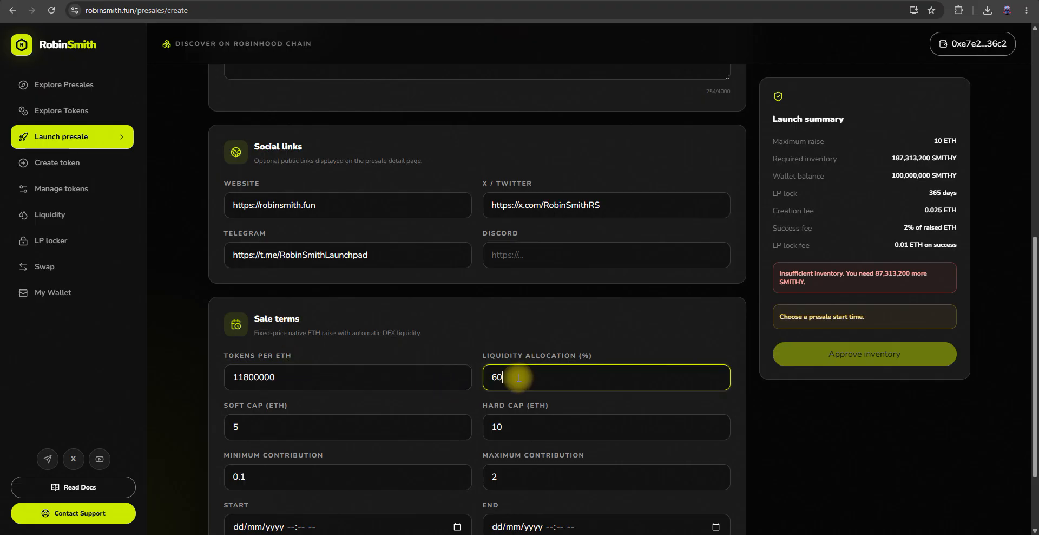
pyautogui.press('BackSpace')
pyautogui.write('2')
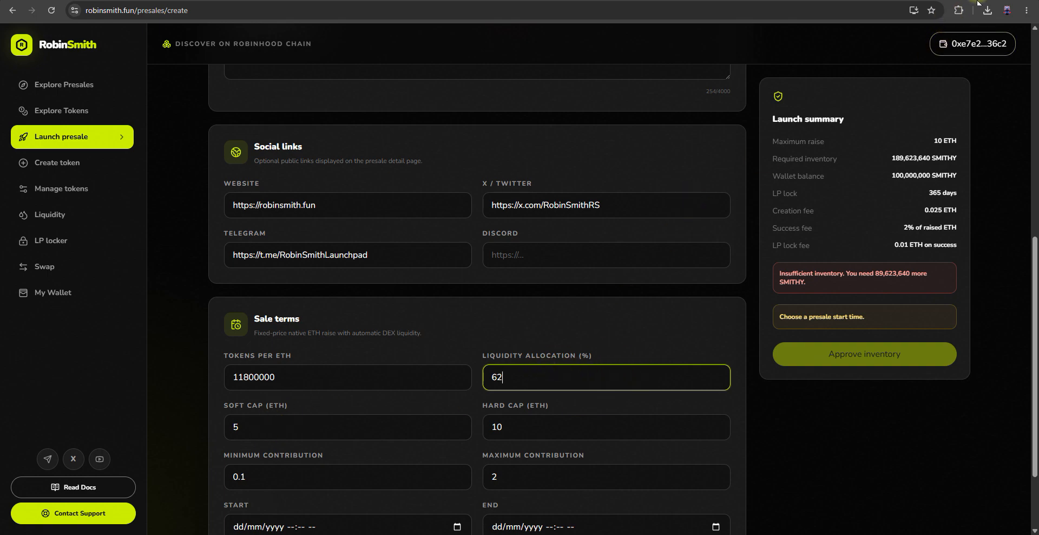
pyautogui.press('BackSpace')
pyautogui.write('0')
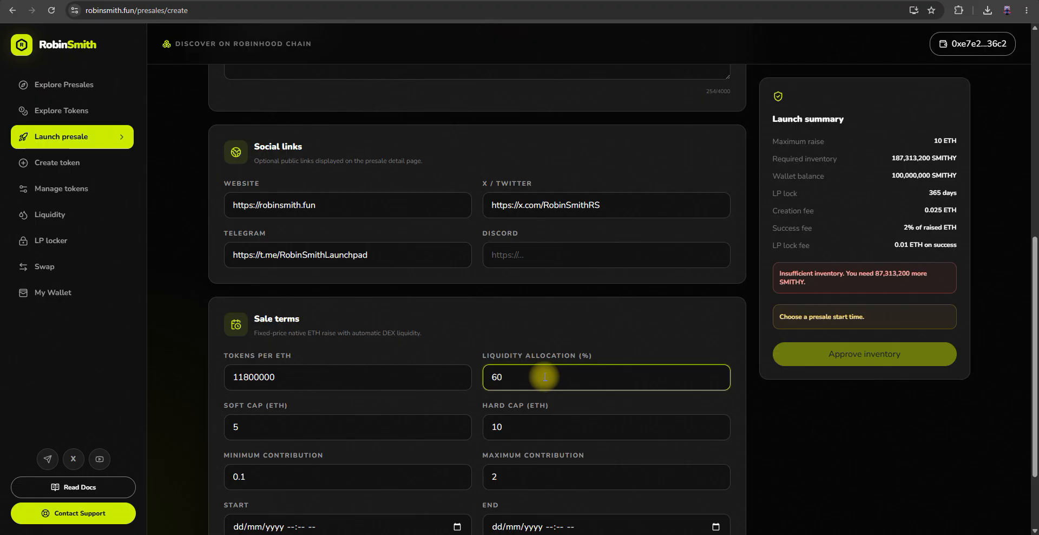
# Step: Set the presale's soft cap to 1 ETH and its hard cap to 5 ETH
pyautogui.click(309, 431)
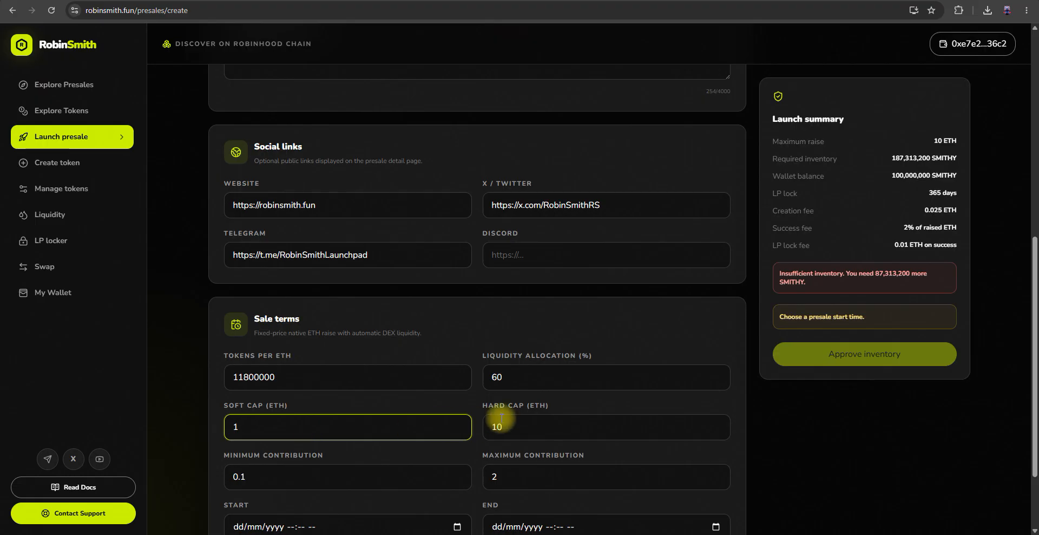
pyautogui.click(551, 426)
pyautogui.press('BackSpace')
pyautogui.press('BackSpace')
pyautogui.write('5')
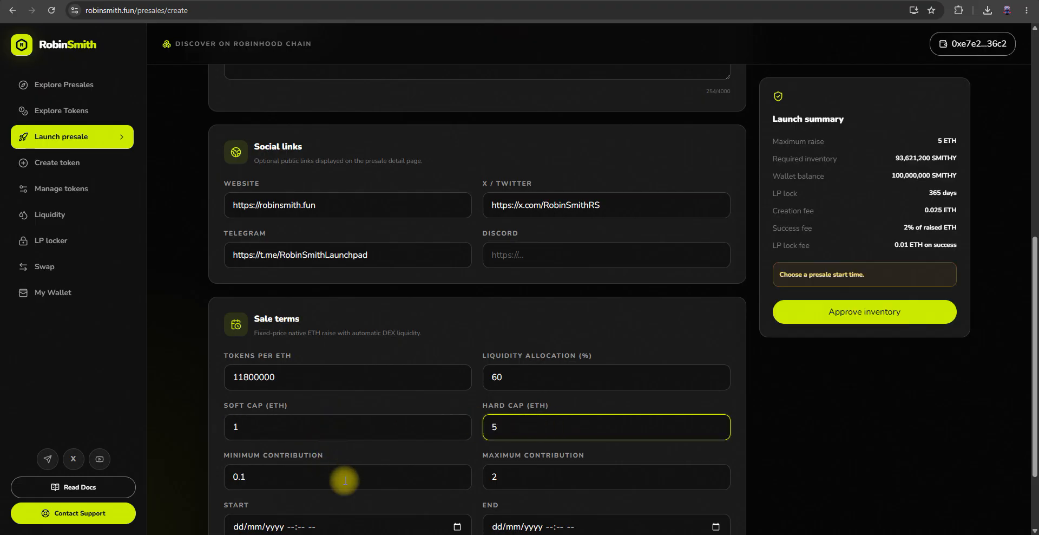
# Step: Set the presale's minimum contribution to 0.01 and its maximum contribution to 0.25
pyautogui.click(351, 448)
pyautogui.scroll(-2, 352, 448)
pyautogui.click(314, 371)
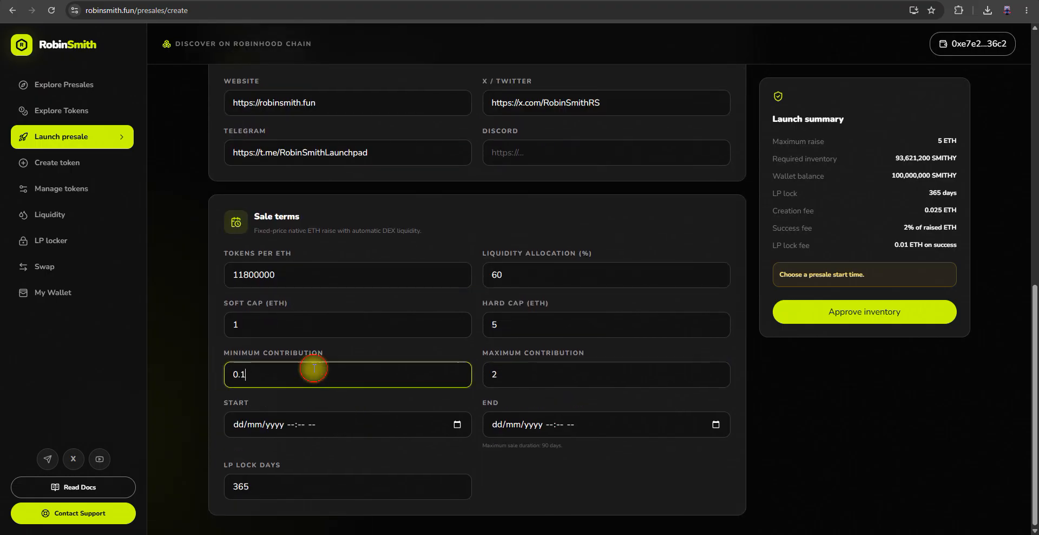
pyautogui.write('0.01')
pyautogui.click(537, 371)
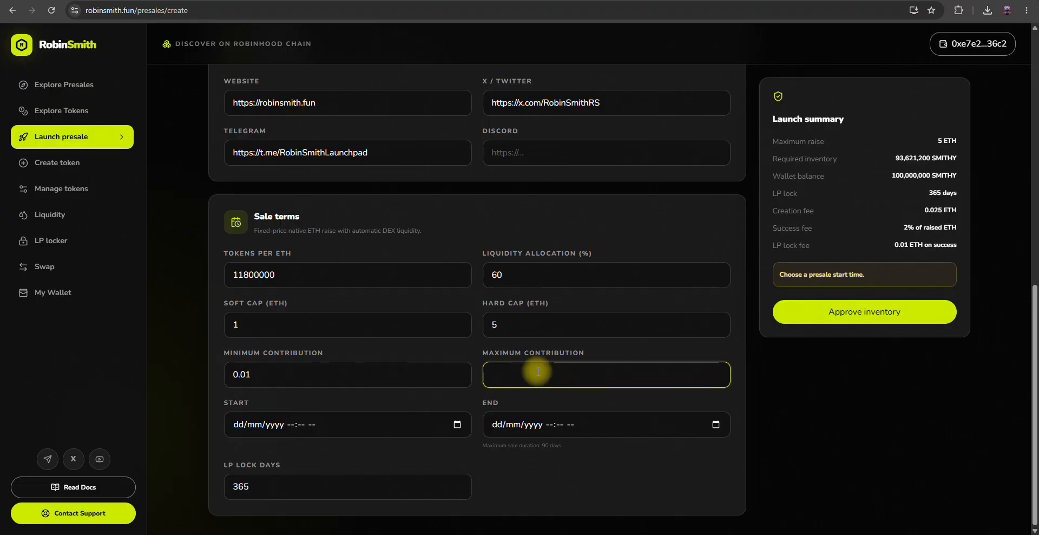
pyautogui.write('0.25')
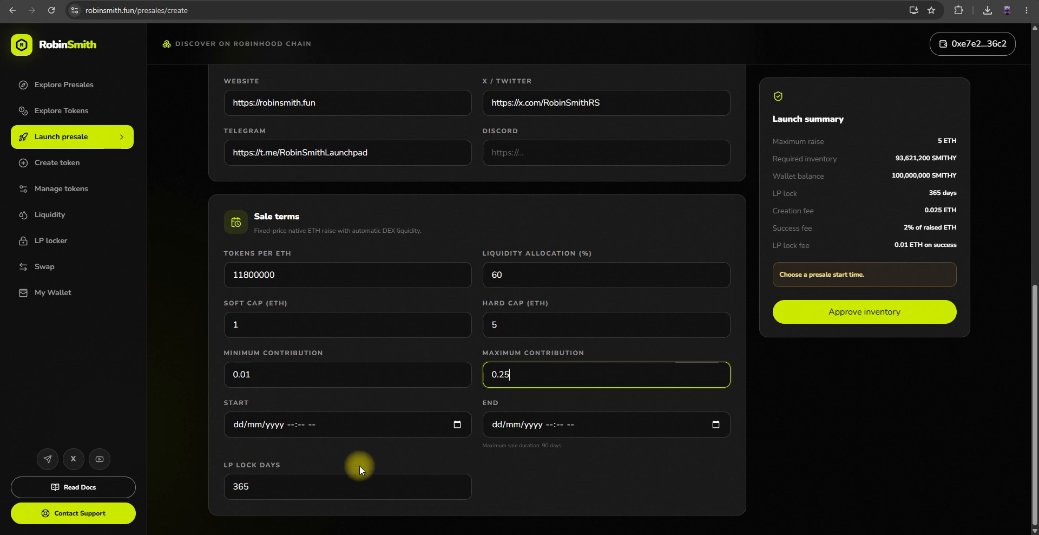
# Step: Set the presale's start to 6 August 2026 at 12:00 am
pyautogui.click(456, 425)
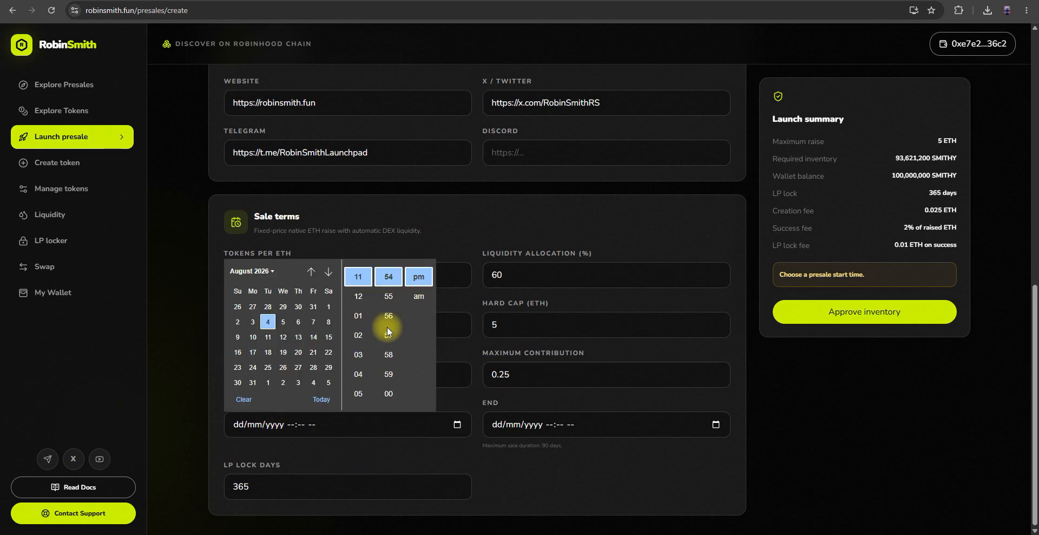
pyautogui.click(299, 322)
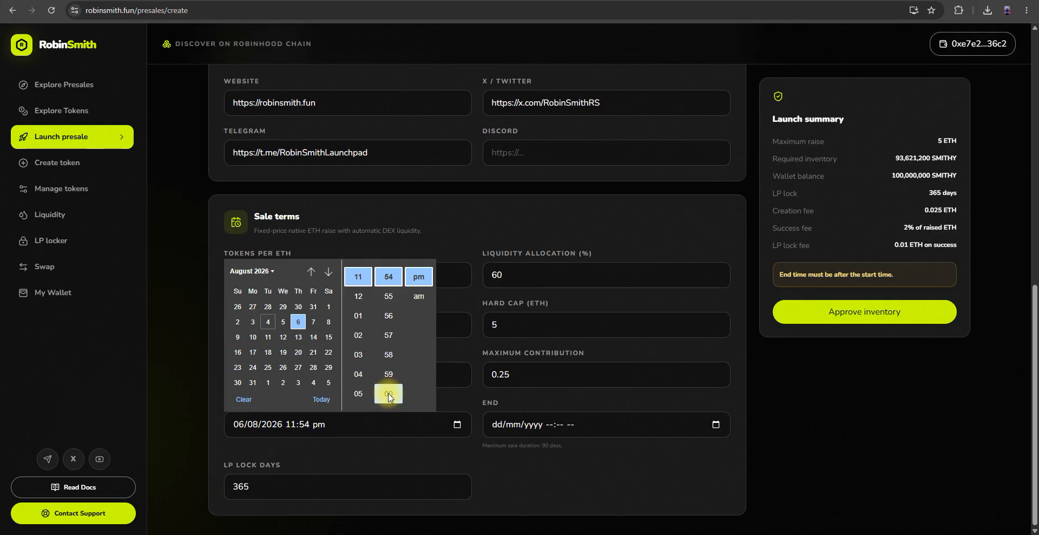
pyautogui.click(359, 296)
pyautogui.click(388, 393)
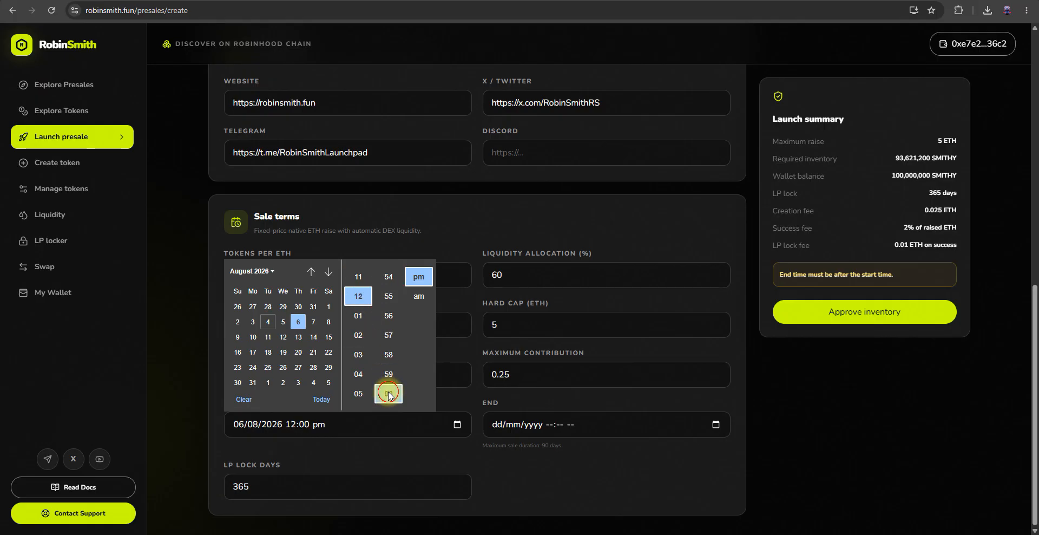
pyautogui.click(554, 464)
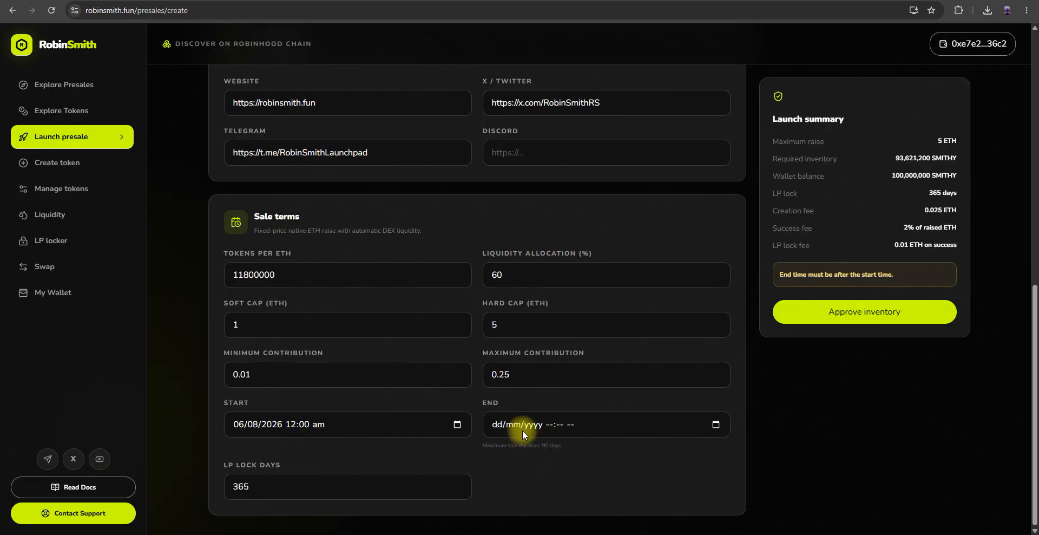
# Step: Set the presale's end to 6 September 2026 at 12:00 am
pyautogui.click(715, 424)
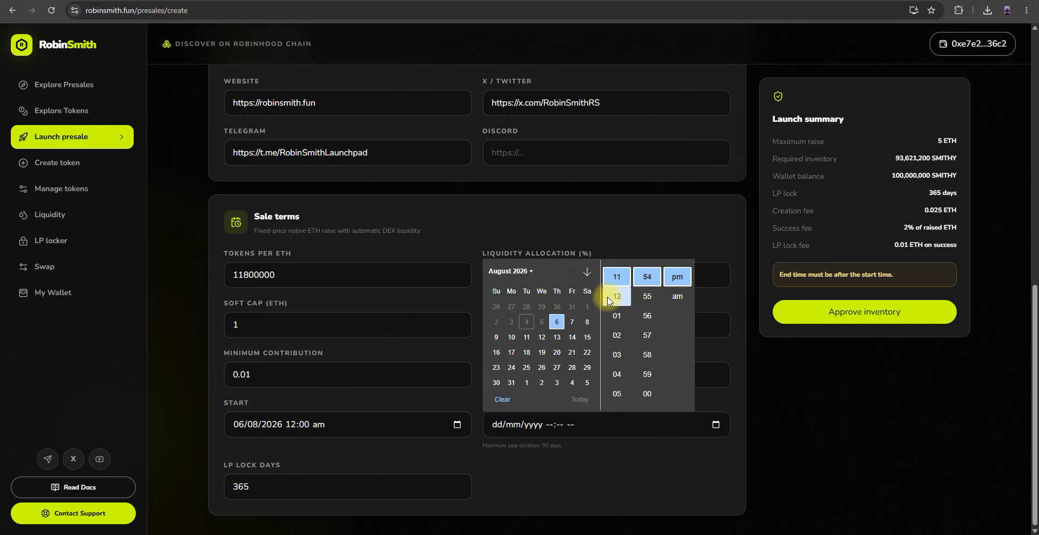
pyautogui.click(524, 271)
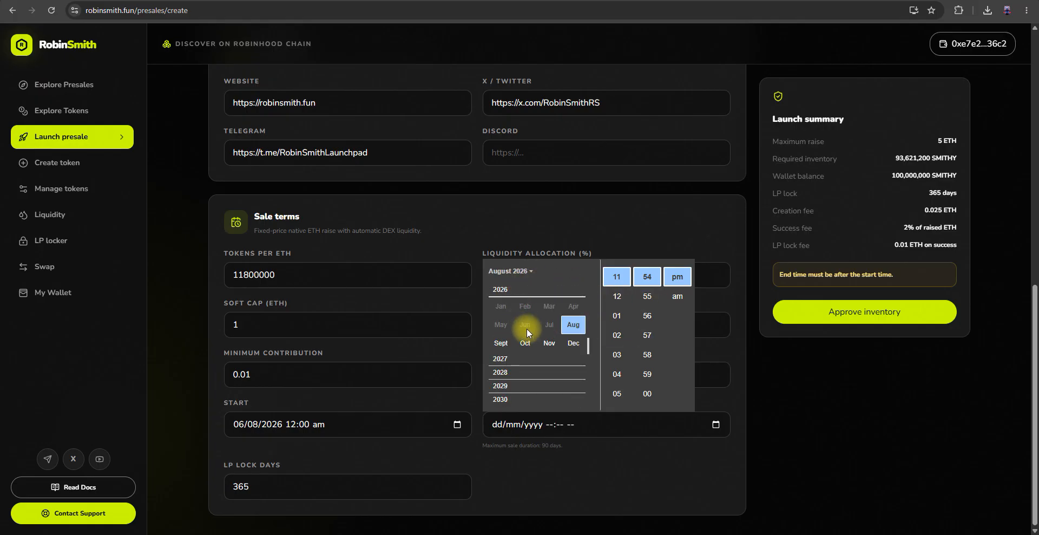
pyautogui.click(499, 342)
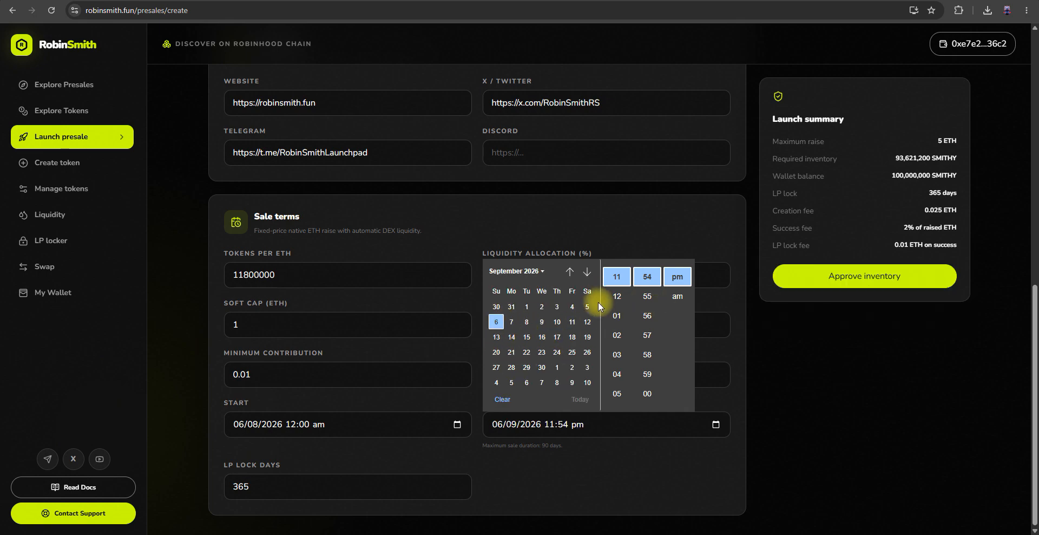
pyautogui.click(617, 296)
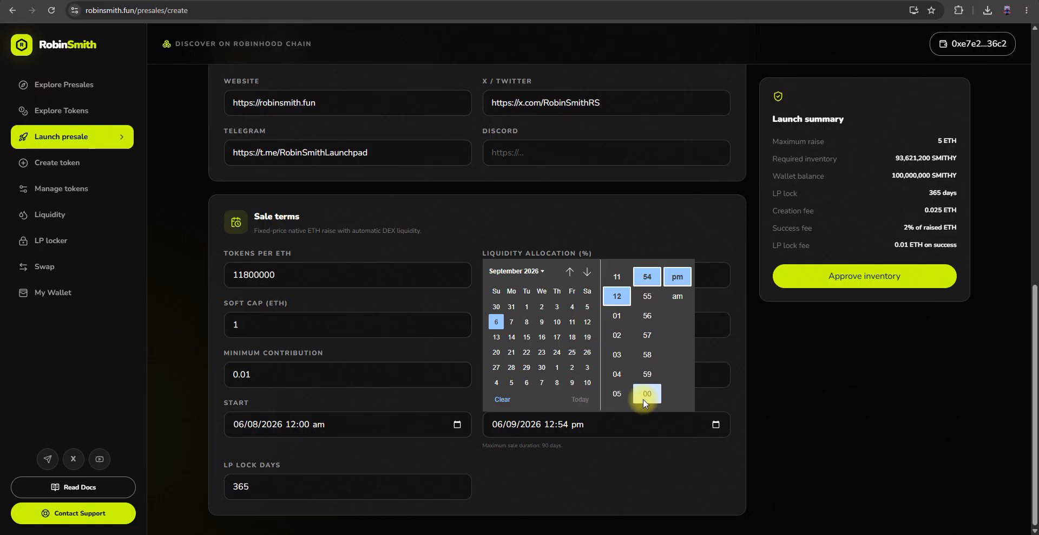
pyautogui.click(644, 394)
pyautogui.click(677, 297)
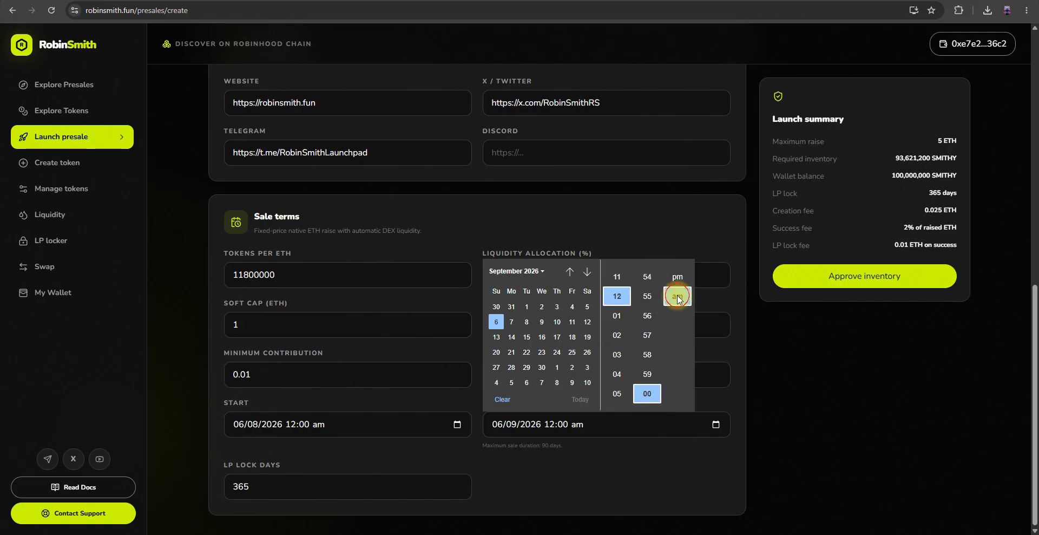
pyautogui.click(666, 456)
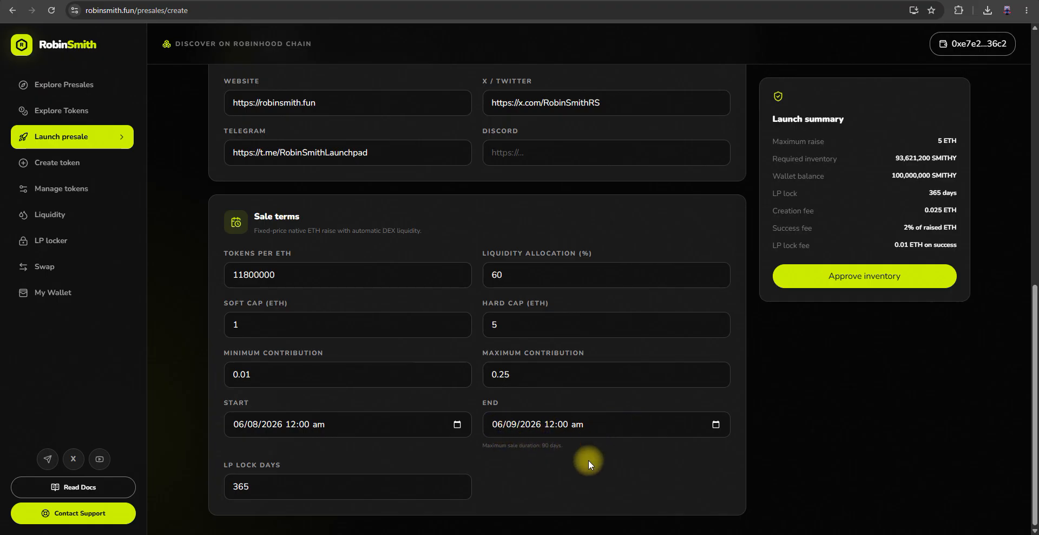
# Step: Review the completed presale form, checking the LP lock days, token details, profile, social links, sale terms and launch summary
pyautogui.click(552, 448)
pyautogui.click(556, 456)
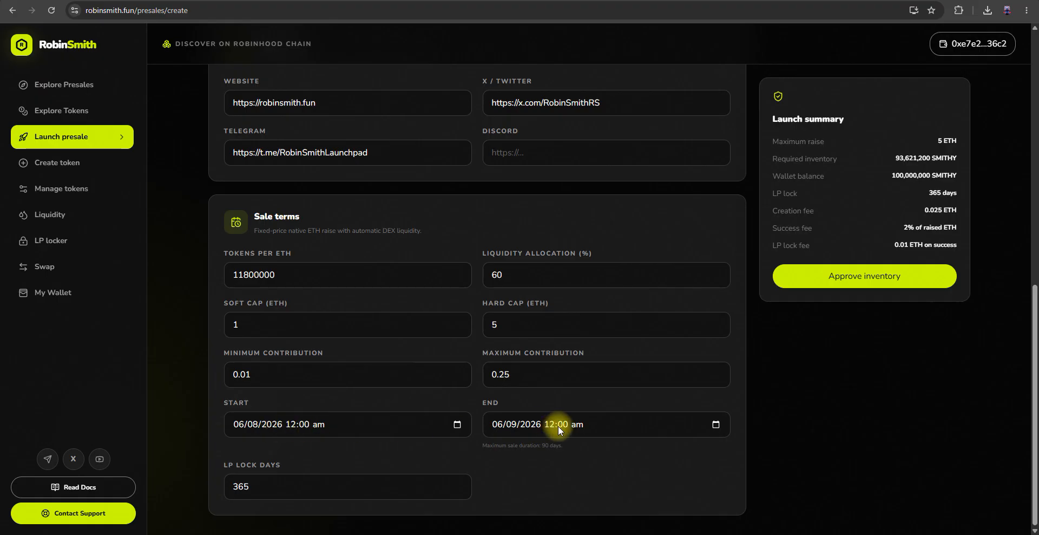
pyautogui.click(527, 485)
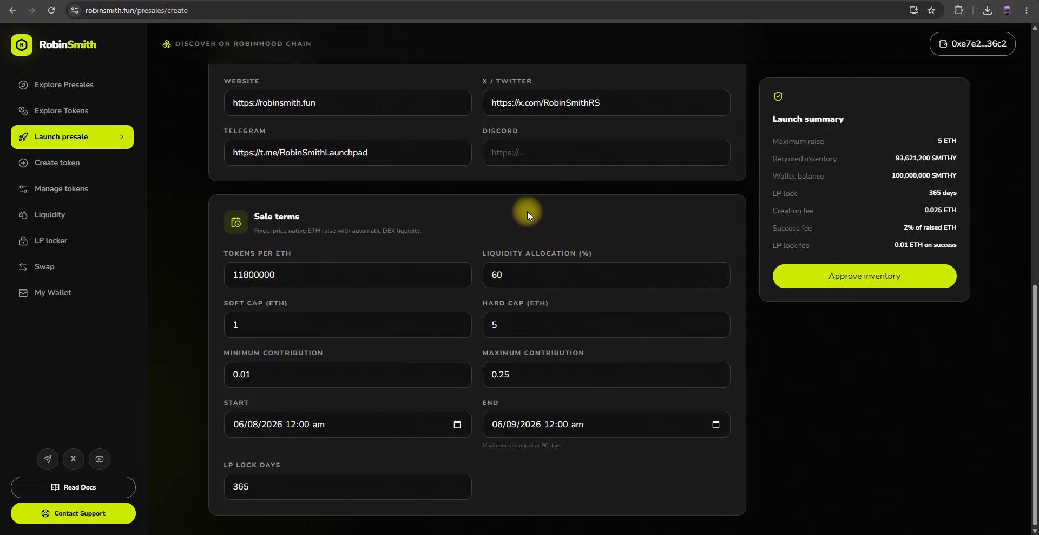
pyautogui.click(270, 488)
pyautogui.click(521, 489)
pyautogui.scroll(10, 791, 448)
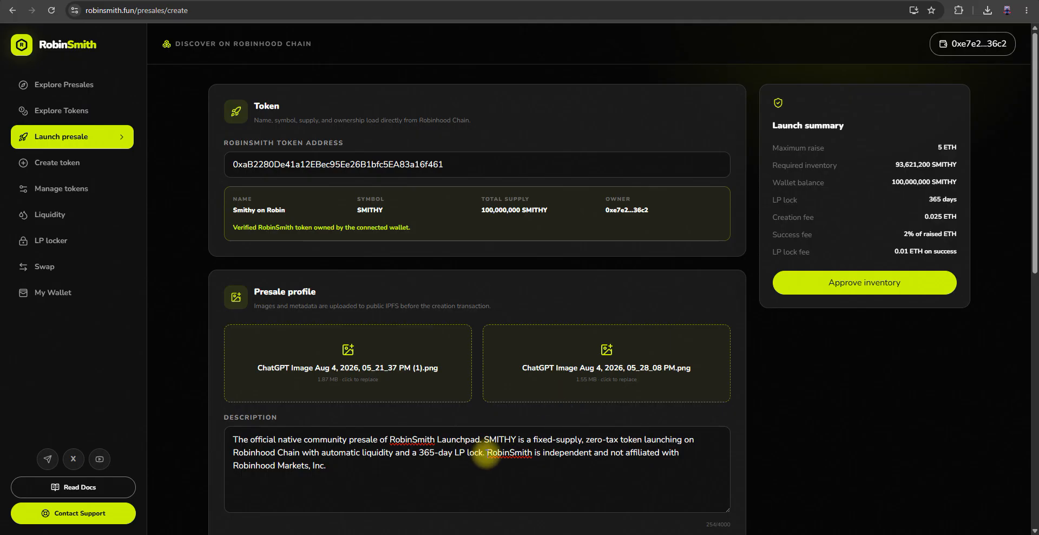
pyautogui.scroll(-7, 482, 465)
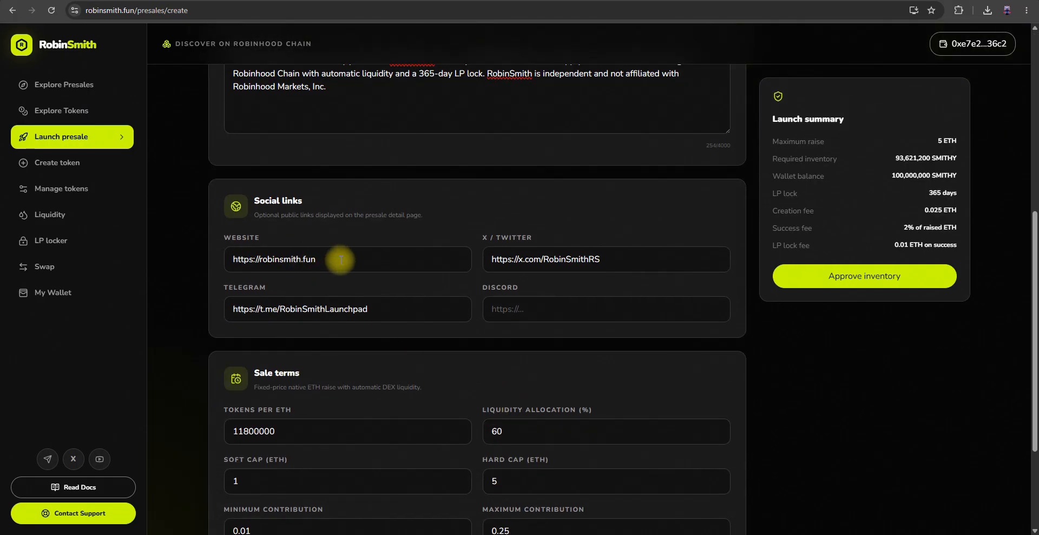
pyautogui.scroll(-2, 382, 295)
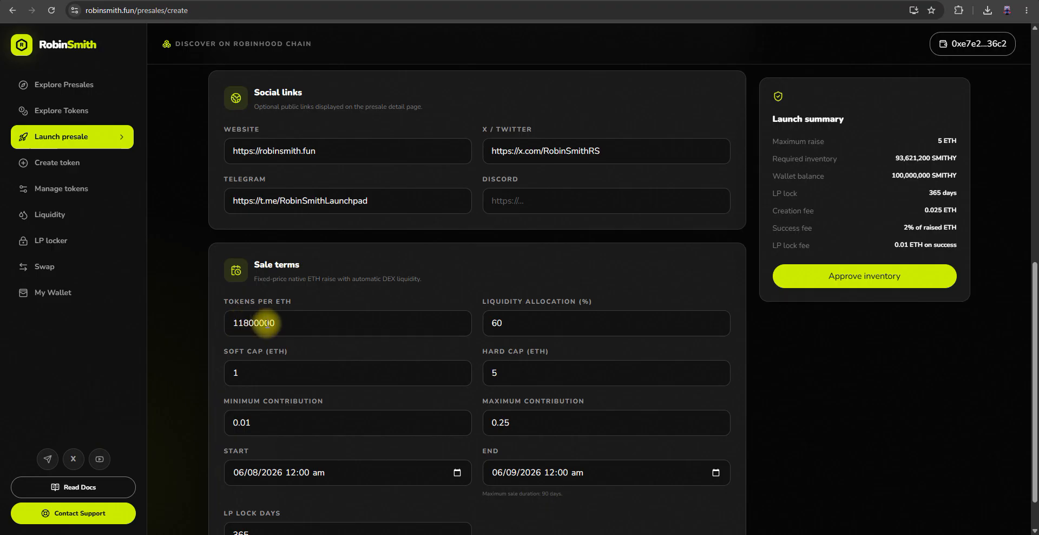
pyautogui.click(554, 324)
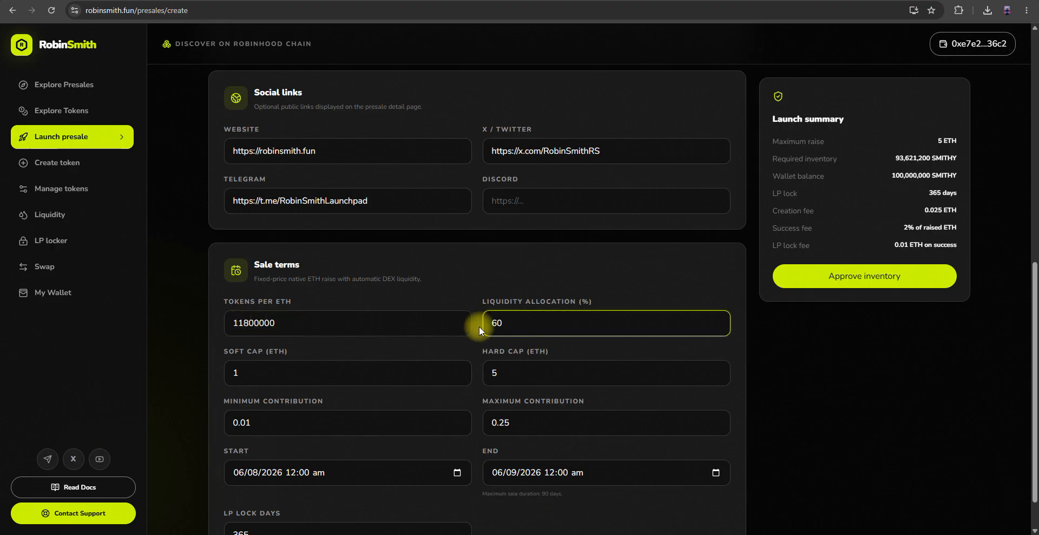
pyautogui.click(278, 373)
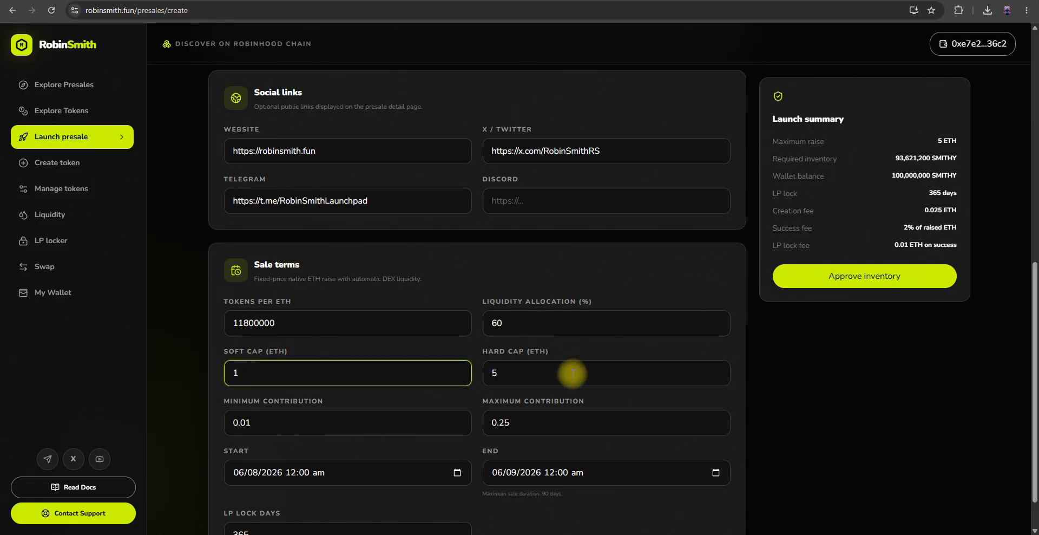
pyautogui.click(298, 422)
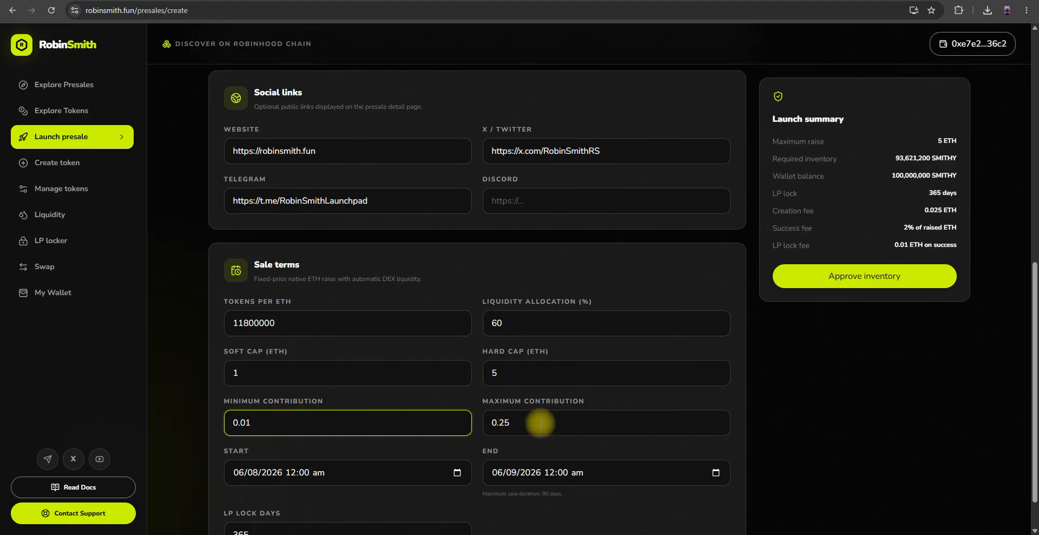
pyautogui.click(561, 421)
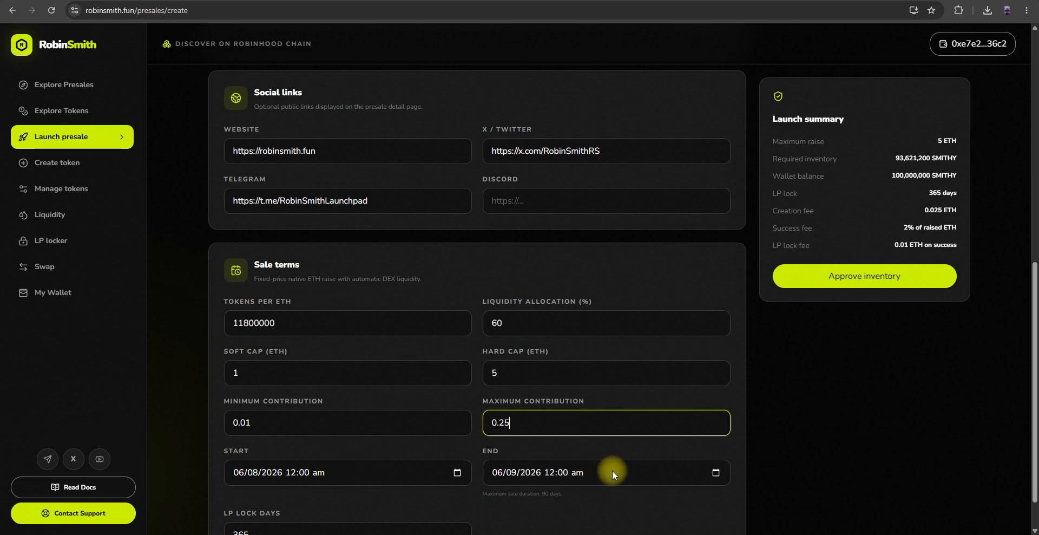
pyautogui.click(564, 511)
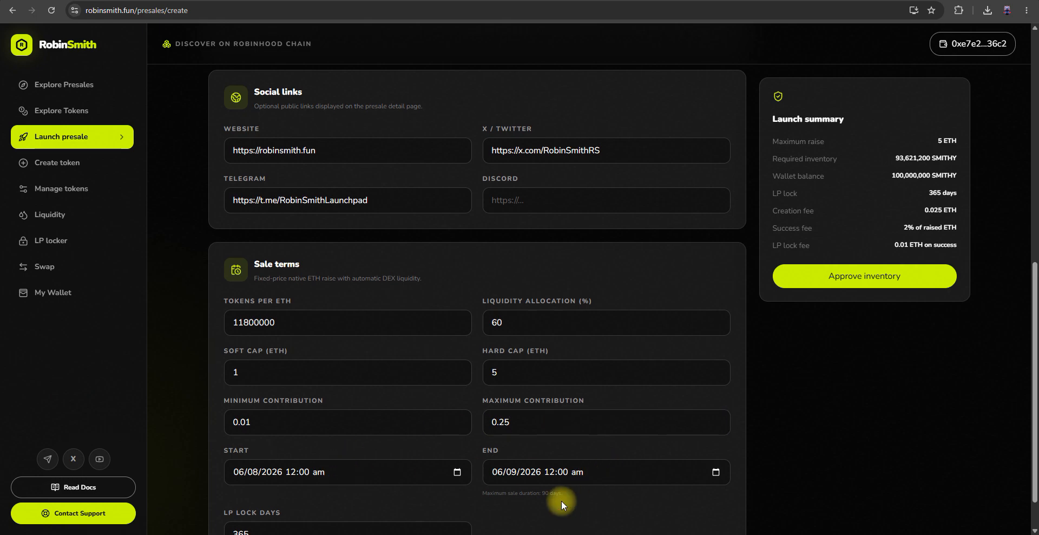
pyautogui.scroll(-1, 566, 504)
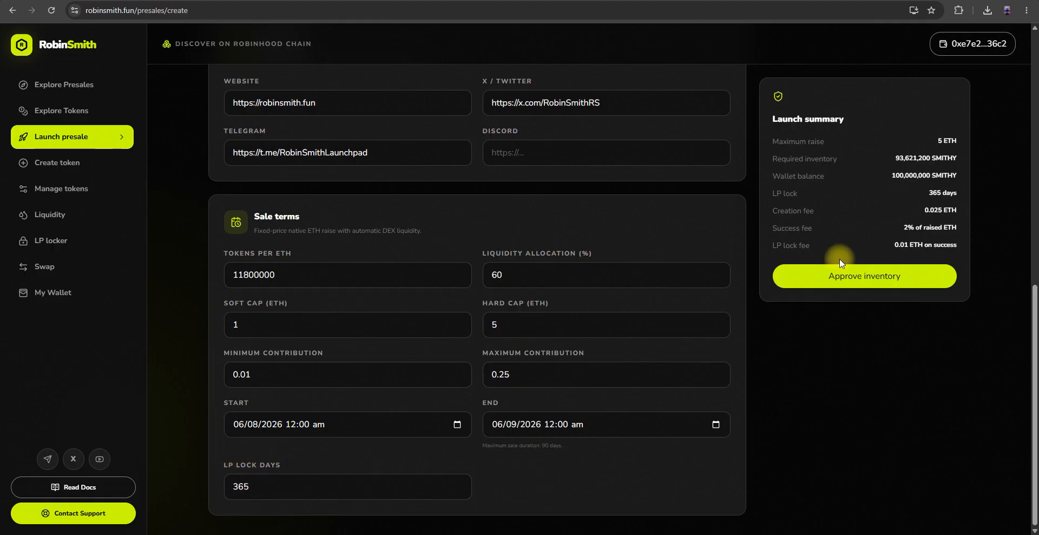
pyautogui.scroll(6, 841, 254)
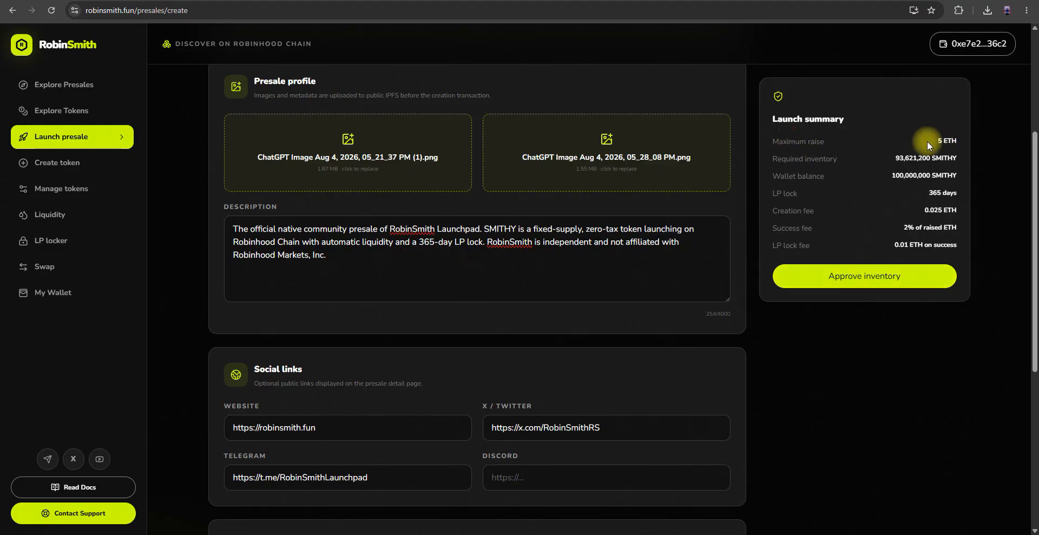
# Step: Approve the presale inventory, unlocking MetaMask with the wallet password and confirming the spending cap request for 93,621,200 SMITHY
pyautogui.click(871, 276)
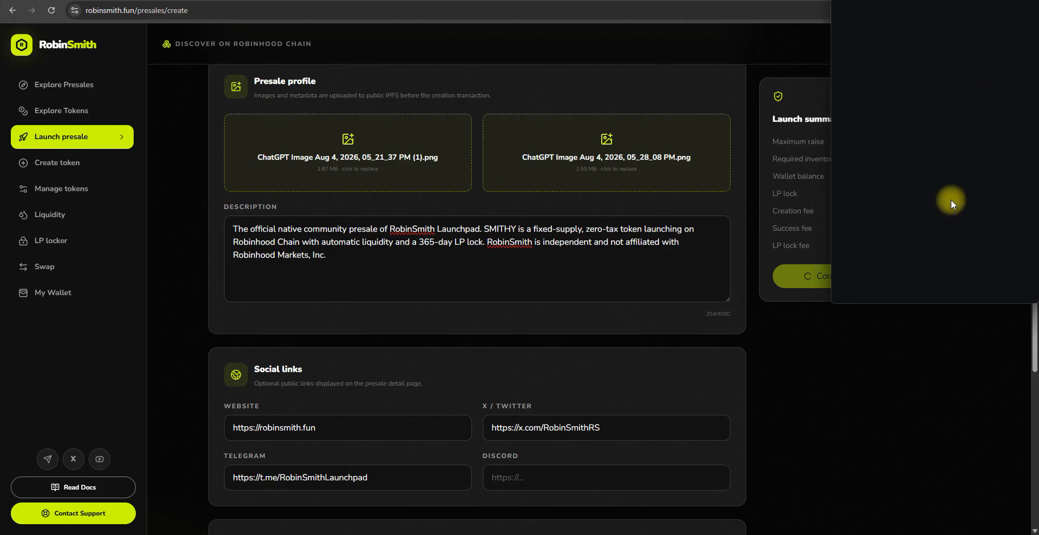
pyautogui.click(839, 0)
pyautogui.click(823, 3)
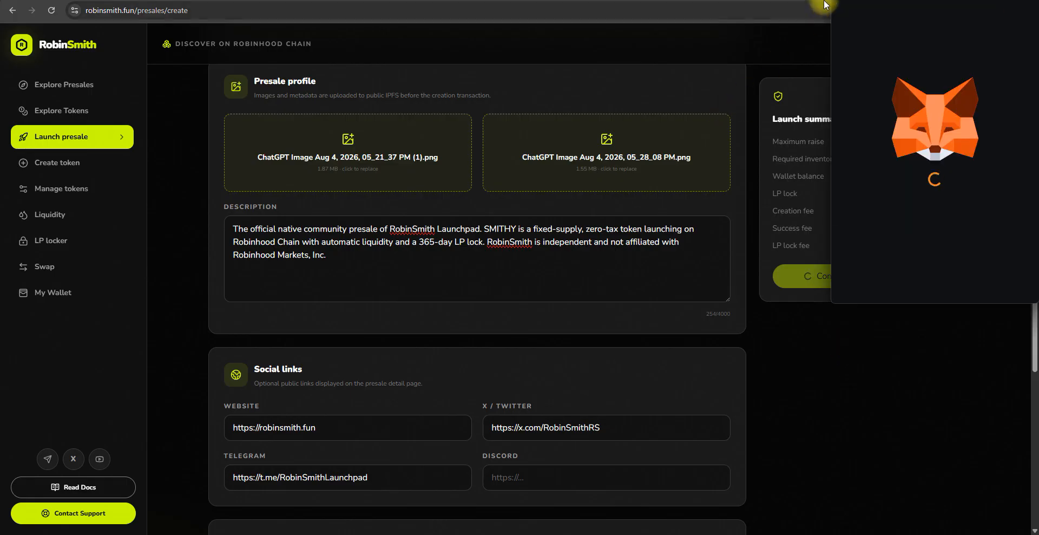
pyautogui.moveTo(838, 0); pyautogui.dragTo(627, 126)
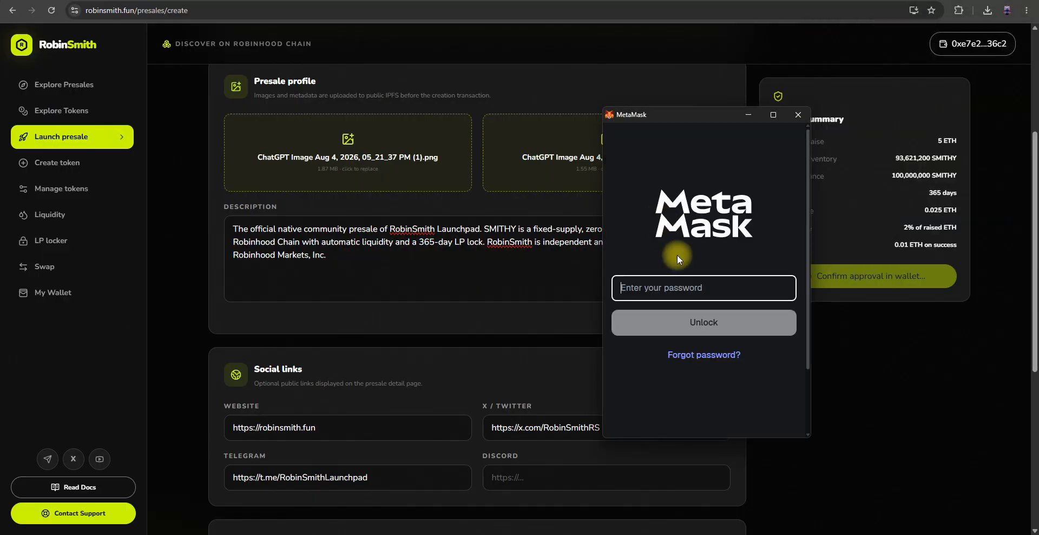
pyautogui.write('***')
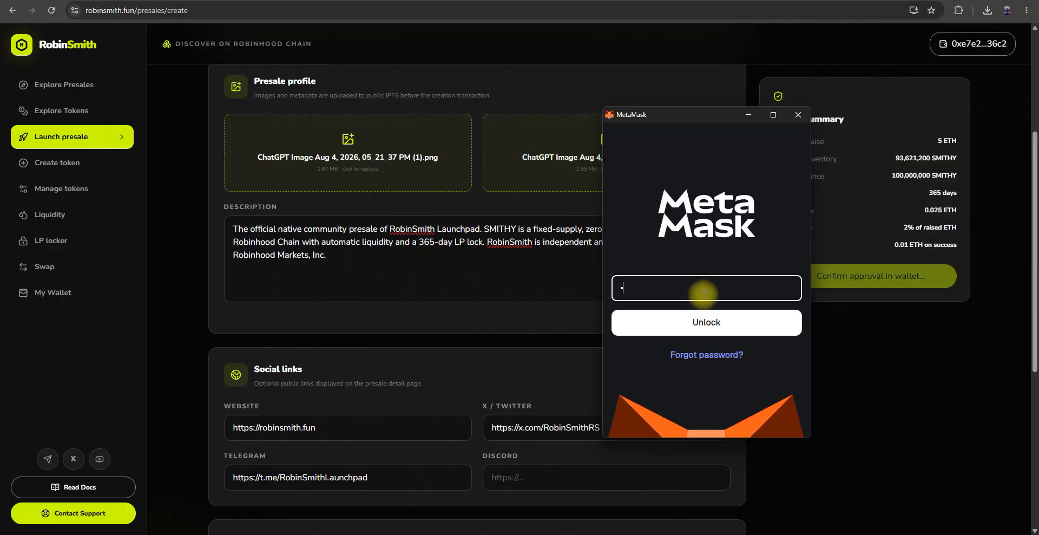
pyautogui.write('*****')
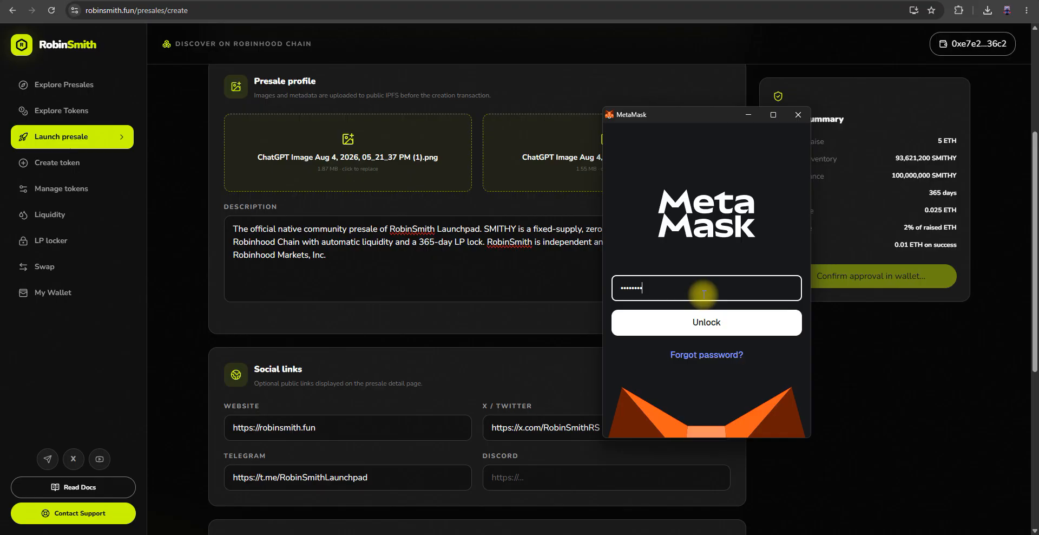
pyautogui.click(711, 322)
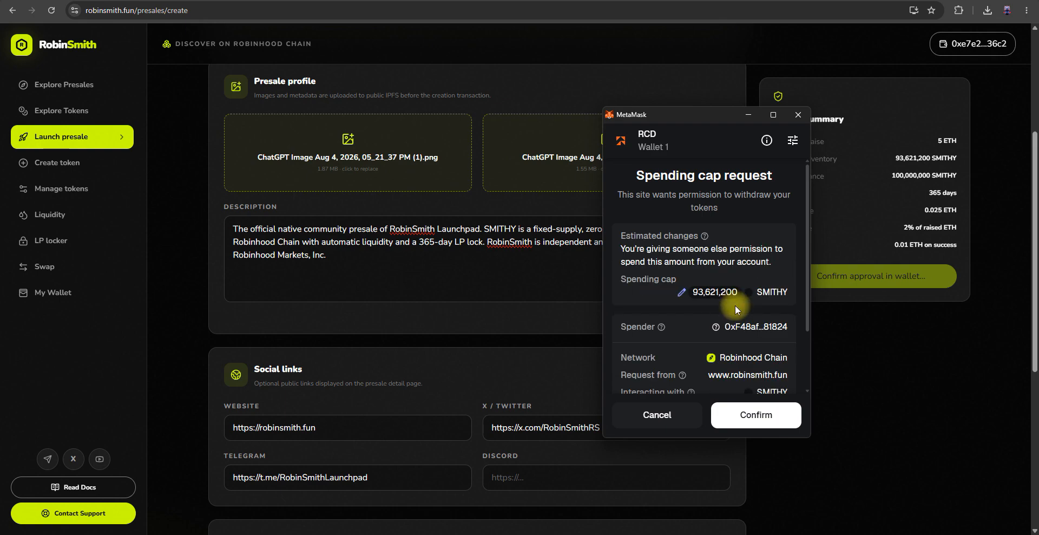
pyautogui.scroll(-2, 719, 293)
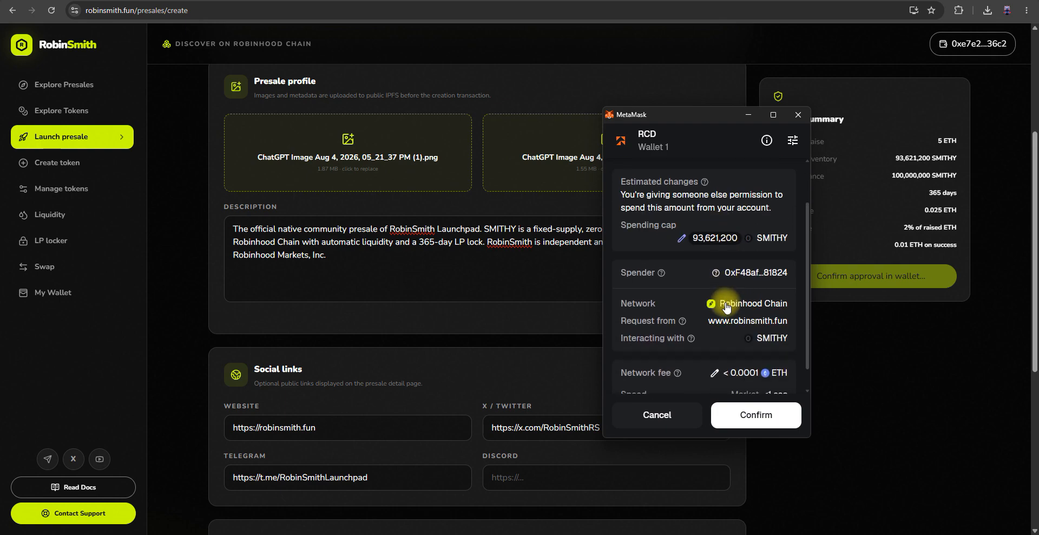
pyautogui.click(756, 419)
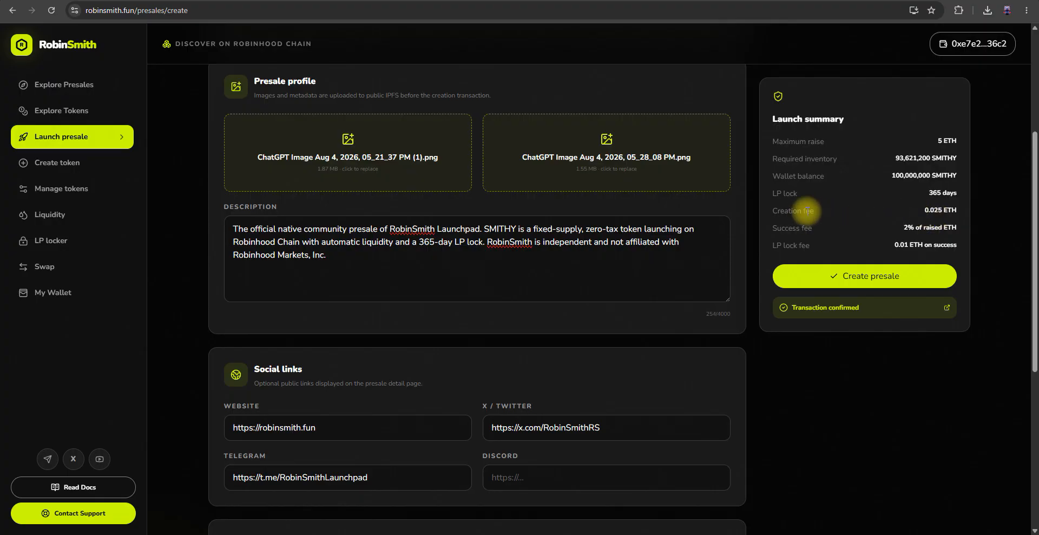
# Step: Highlight the creation fee and its amount in the launch summary
pyautogui.moveTo(774, 210); pyautogui.dragTo(816, 211)
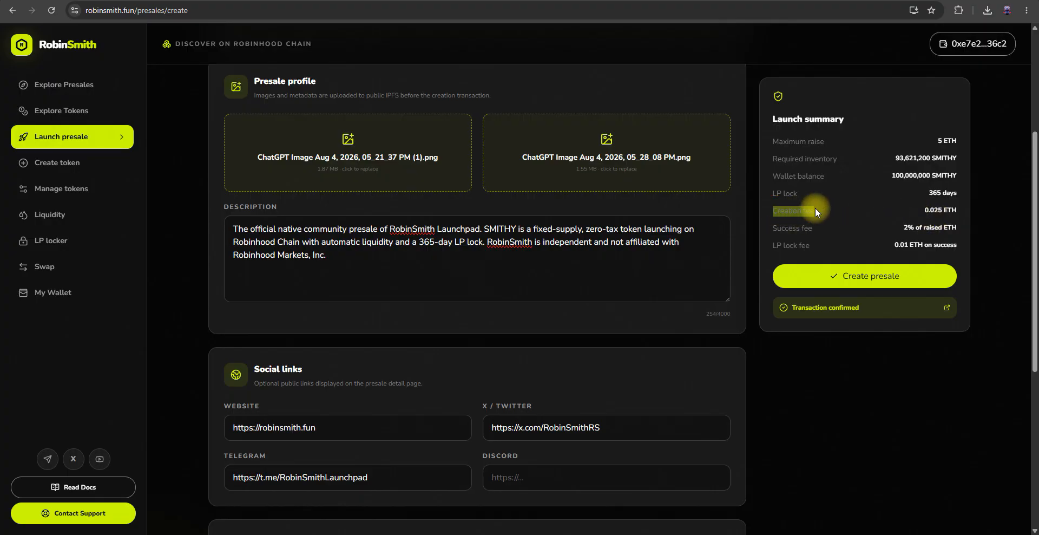
pyautogui.click(927, 211)
pyautogui.moveTo(939, 211); pyautogui.dragTo(955, 210)
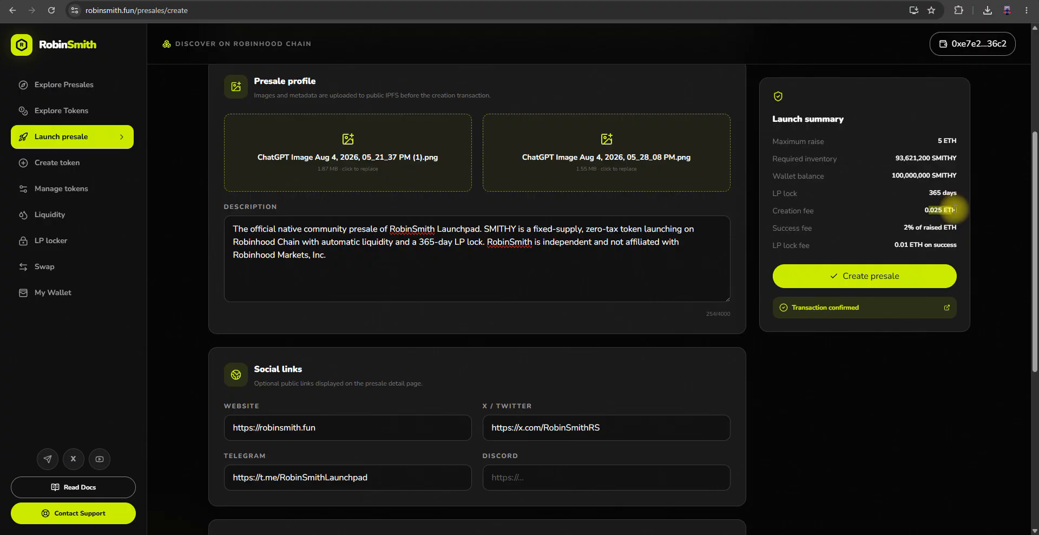
# Step: Create the SMITHY presale and confirm its transaction request in MetaMask, sending 0.025 ETH and 93,621,200 SMITHY on Robinhood Chain
pyautogui.click(849, 270)
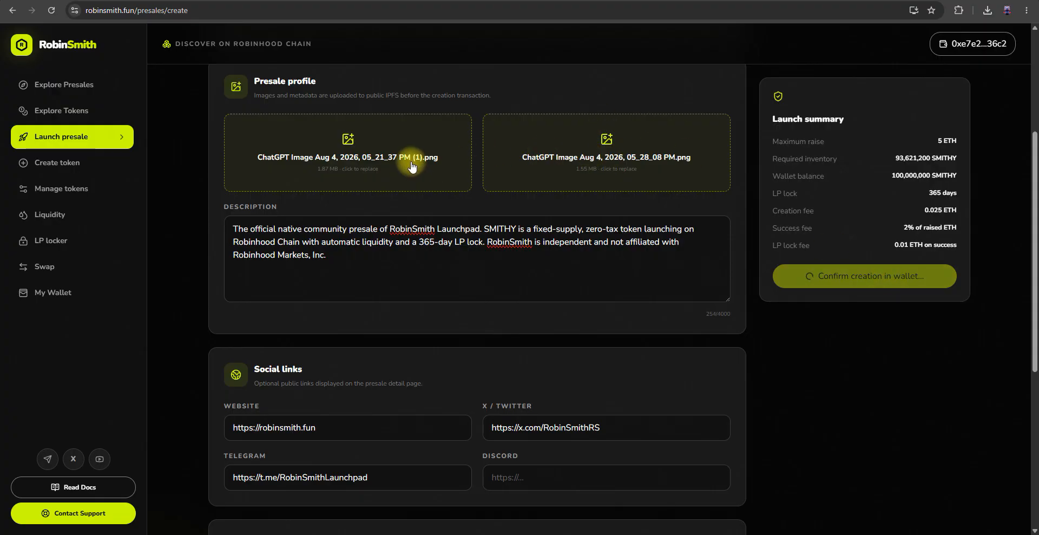
pyautogui.moveTo(837, 0); pyautogui.dragTo(548, 127)
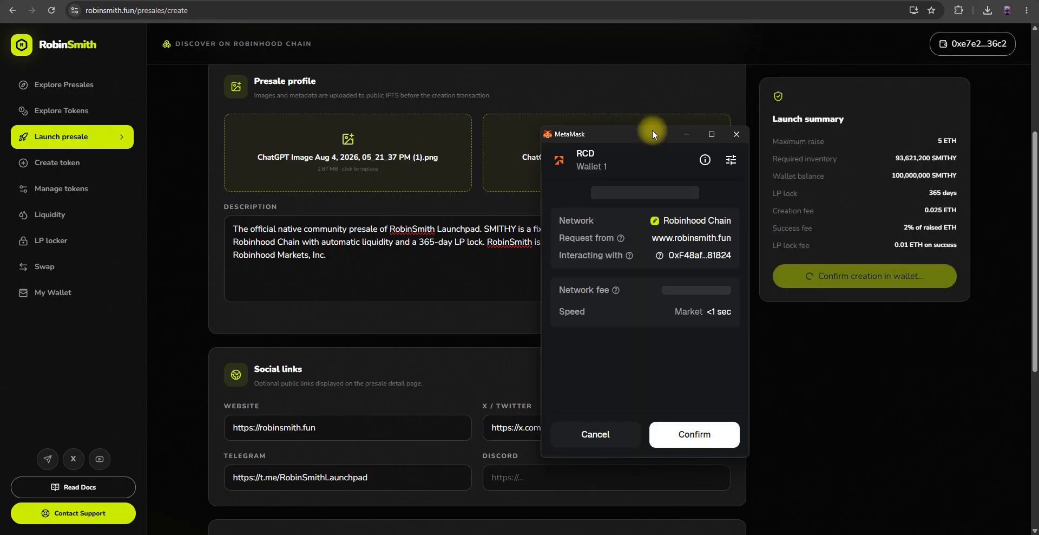
pyautogui.moveTo(652, 131); pyautogui.dragTo(651, 116)
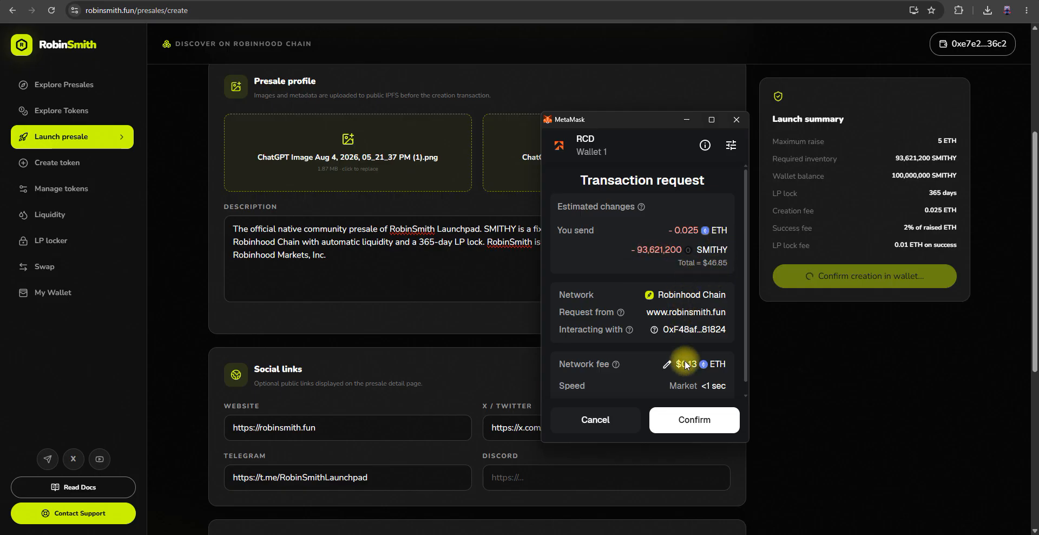
pyautogui.scroll(-1, 685, 367)
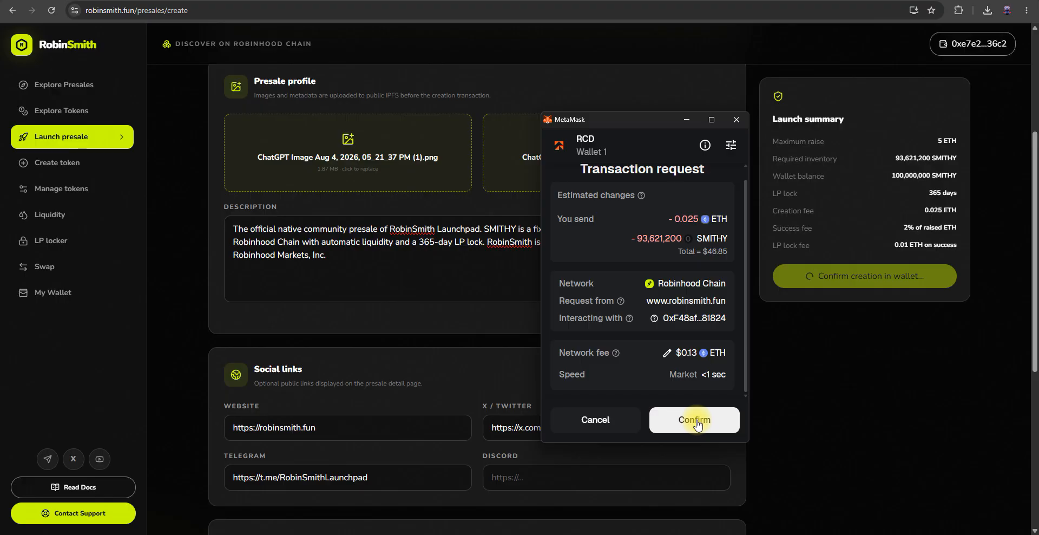
pyautogui.click(696, 422)
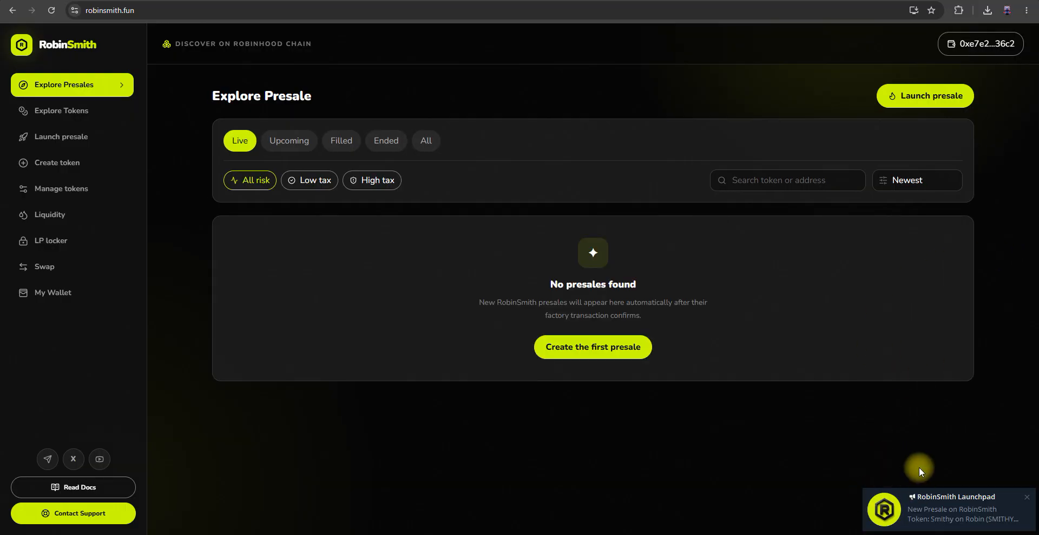
# Step: Switch to Telegram to read the new presale announcement in the RobinSmith Launchpad channel, and minimise the chat window
pyautogui.click(938, 514)
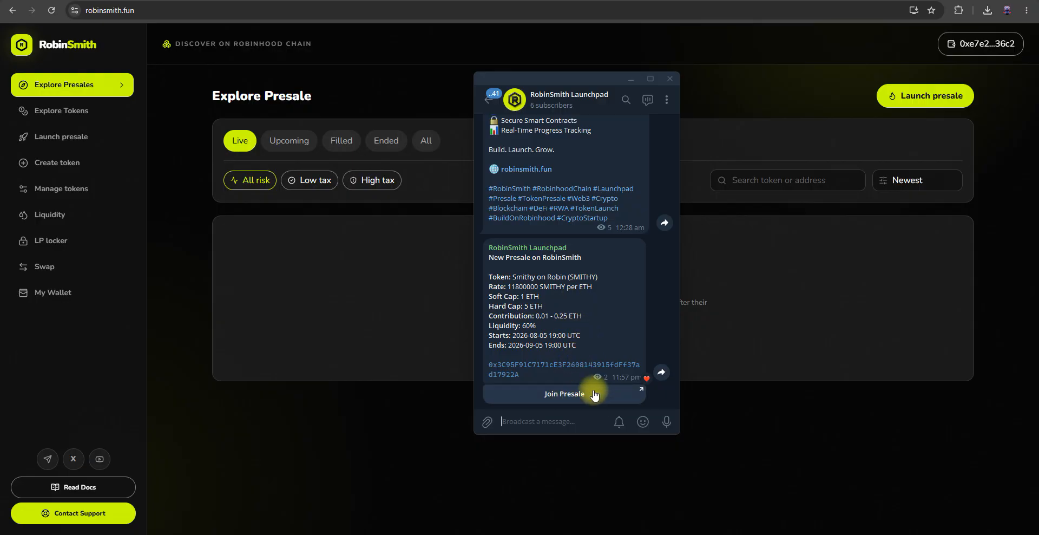
pyautogui.click(631, 80)
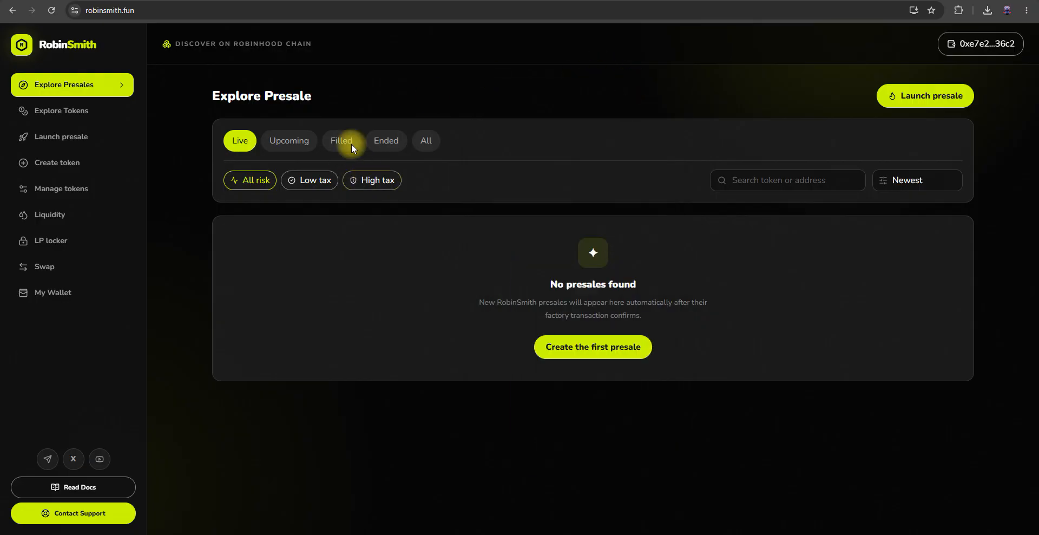
# Step: Show the upcoming presales and open the Smithy on Robin presale's detail page
pyautogui.click(301, 145)
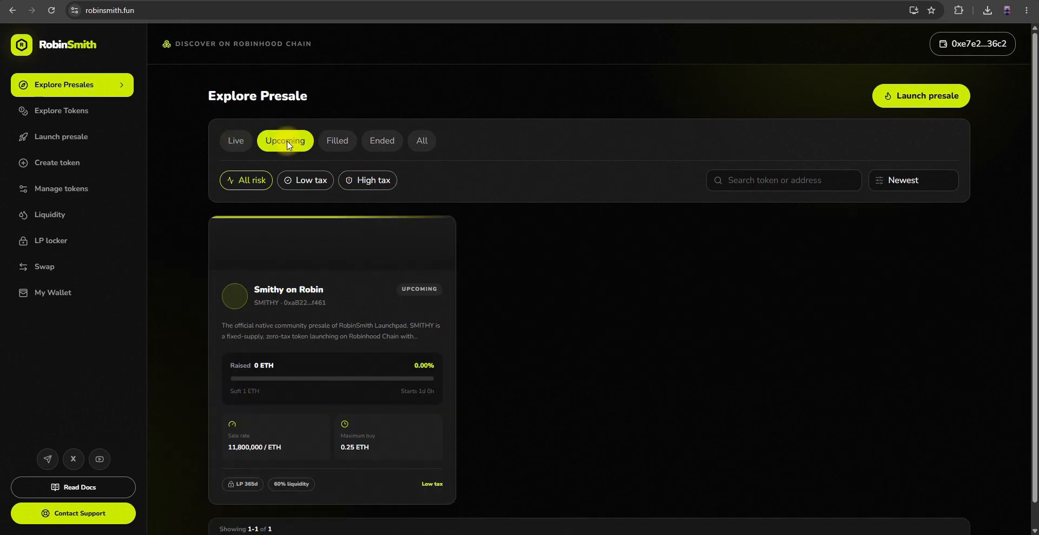
pyautogui.scroll(-1, 587, 316)
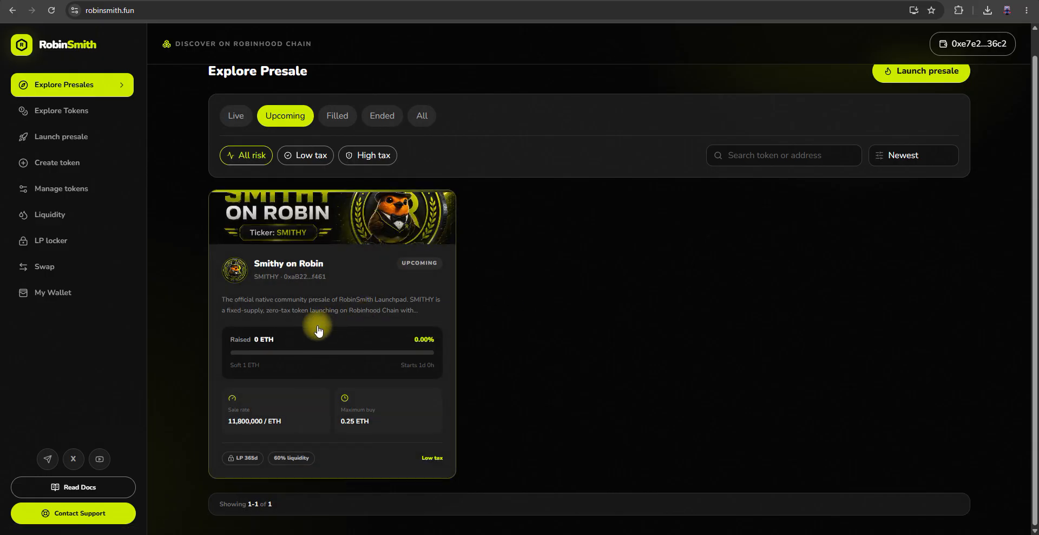
pyautogui.click(341, 264)
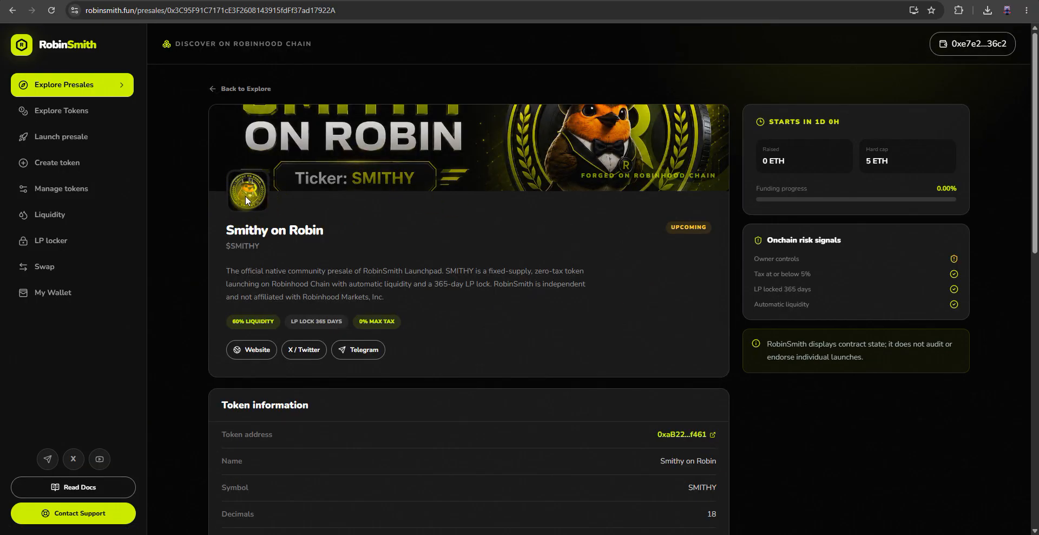
# Step: Review the Smithy on Robin presale page, checking its social links, token information, and presale and pool information
pyautogui.scroll(-2, 304, 308)
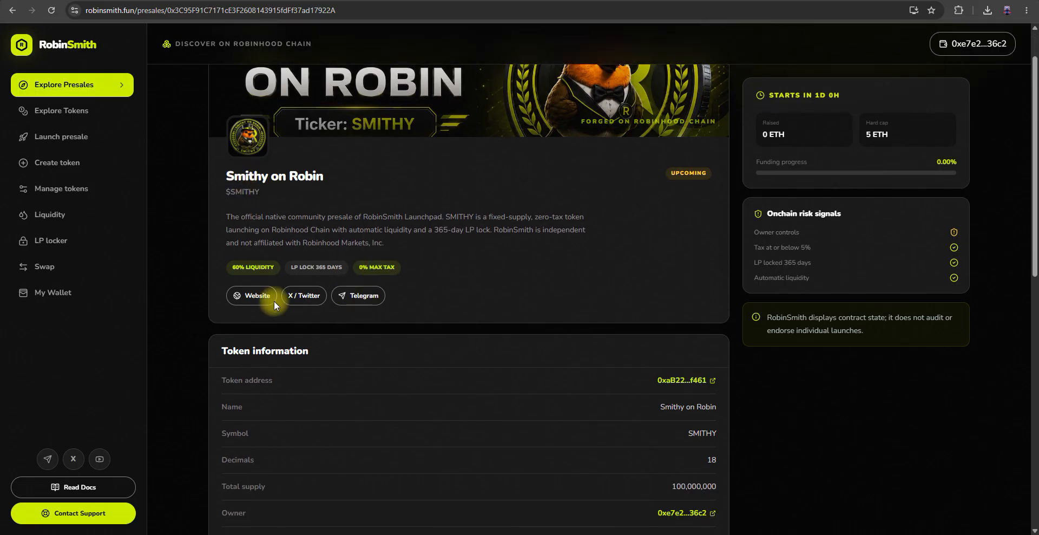
pyautogui.scroll(-3, 434, 303)
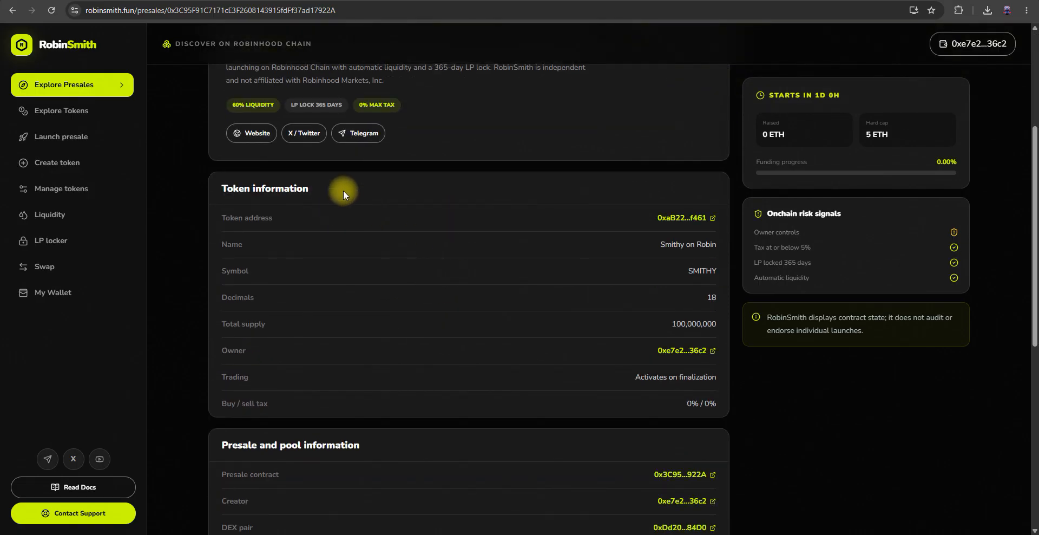
pyautogui.scroll(-5, 681, 386)
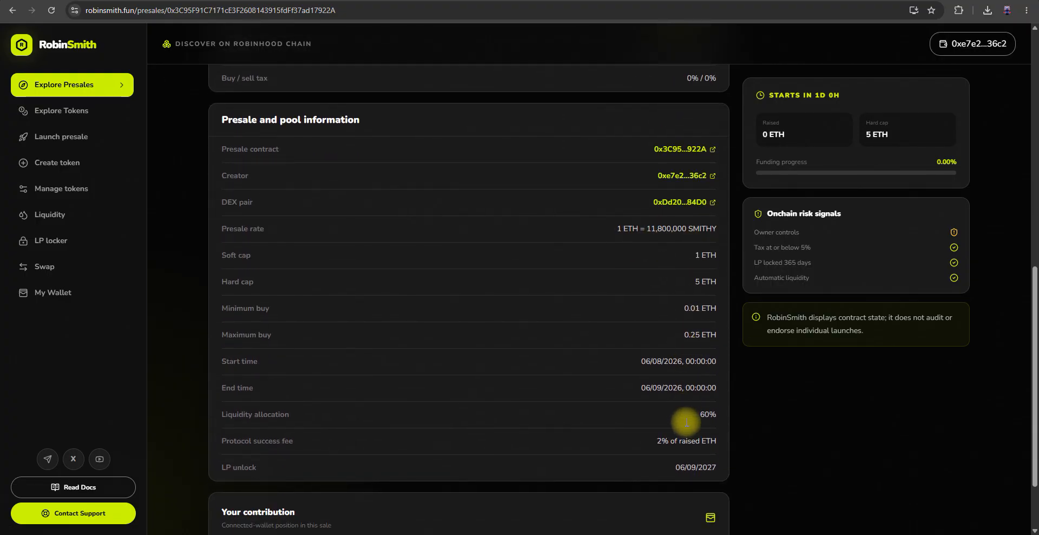
pyautogui.scroll(-2, 687, 422)
pyautogui.scroll(7, 715, 433)
pyautogui.scroll(4, 783, 268)
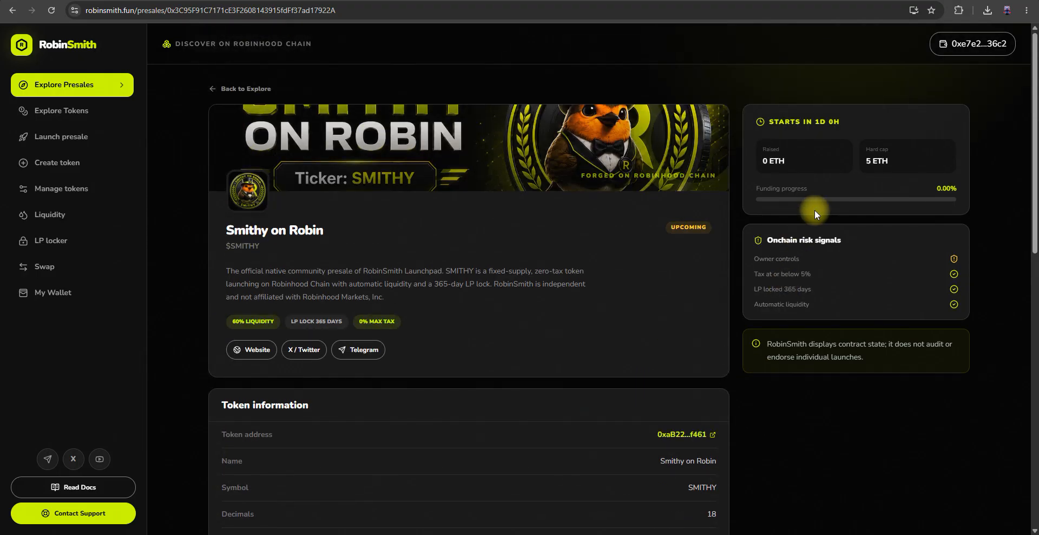